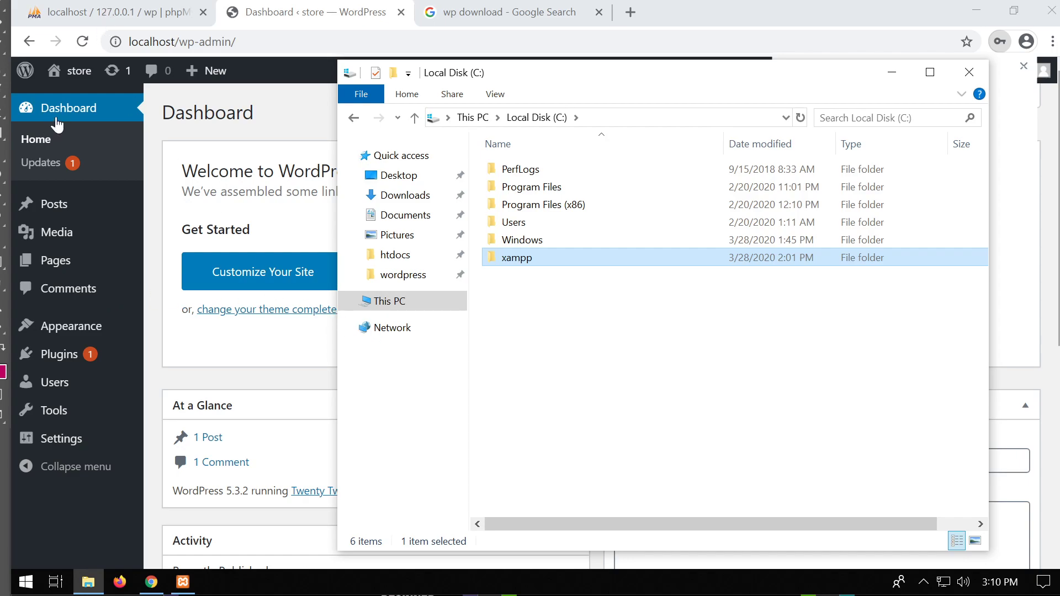
Search the plugin directory for woocommerce and install the WooCommerce plugin by Automattic.
left_click(281, 16)
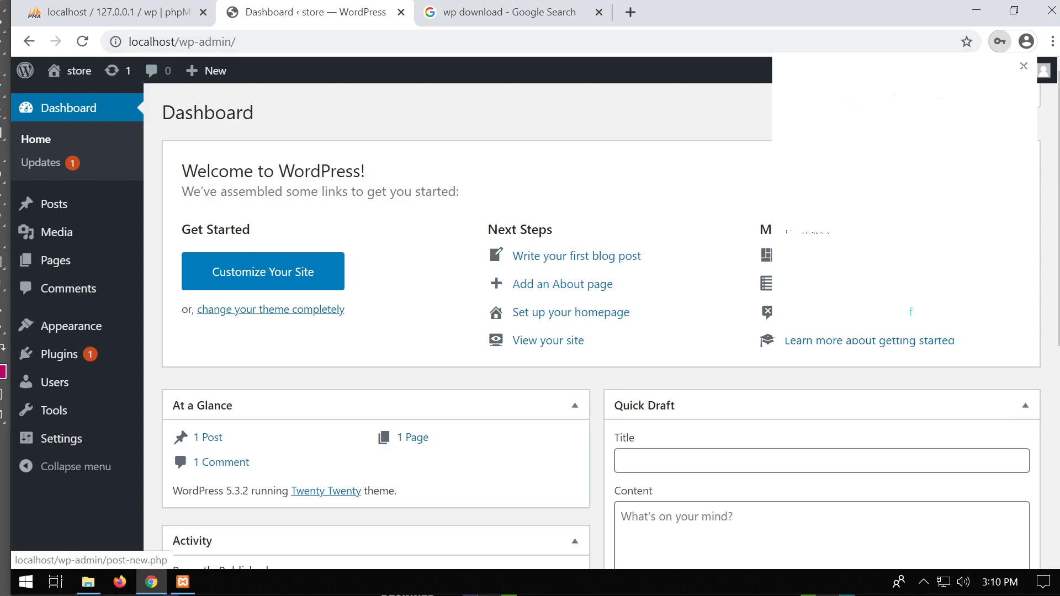
left_click(69, 363)
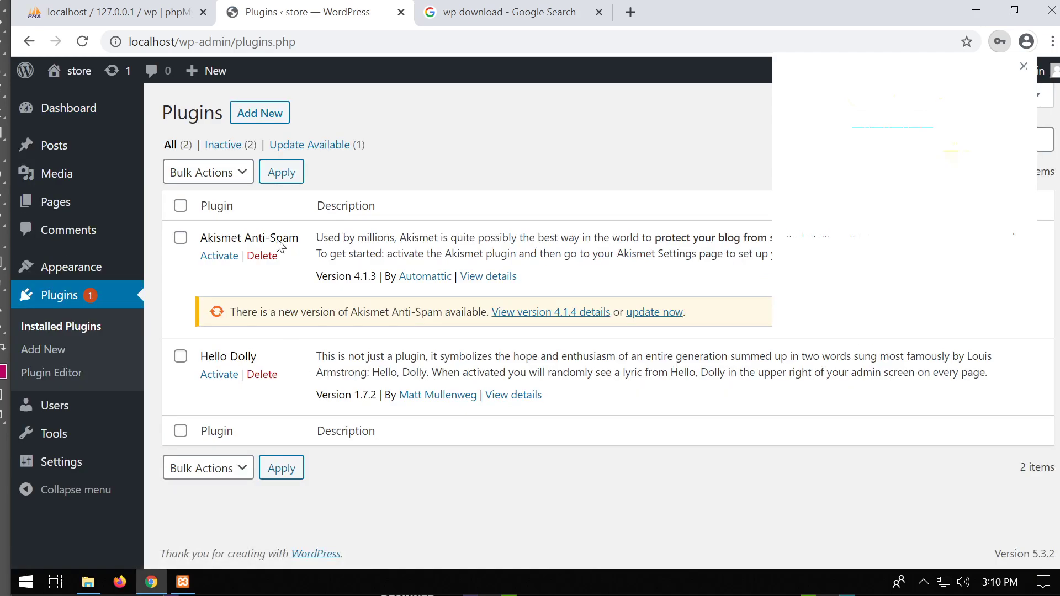
left_click(263, 117)
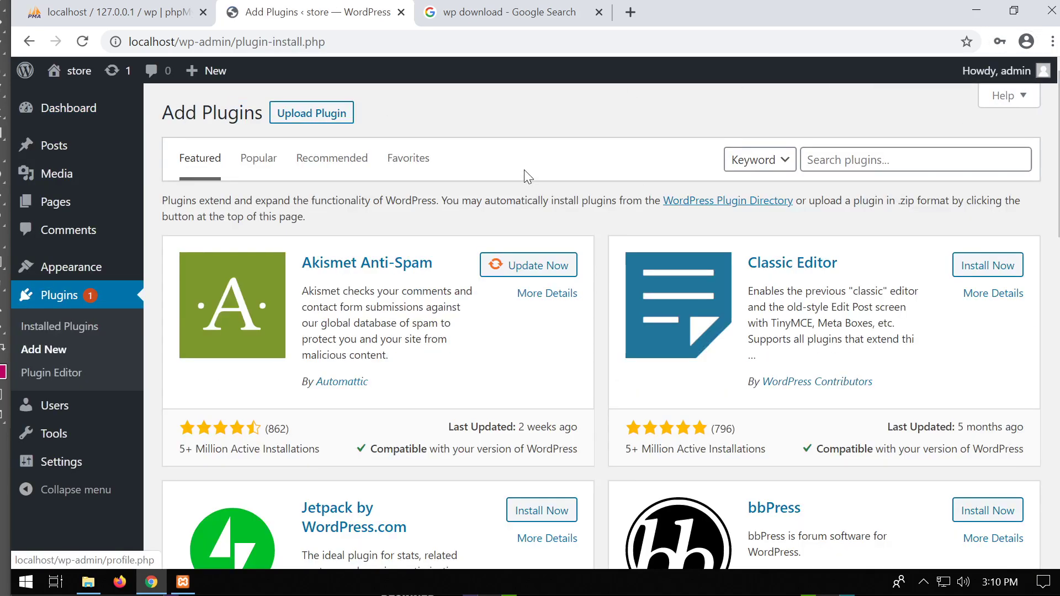
left_click(906, 159)
type("woocommerce")
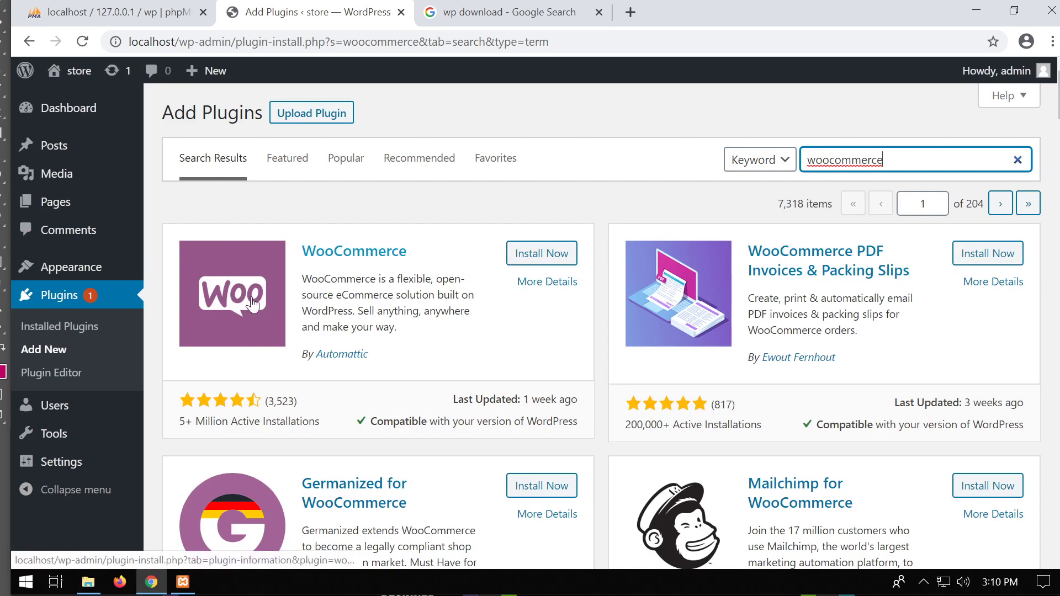
left_click(541, 257)
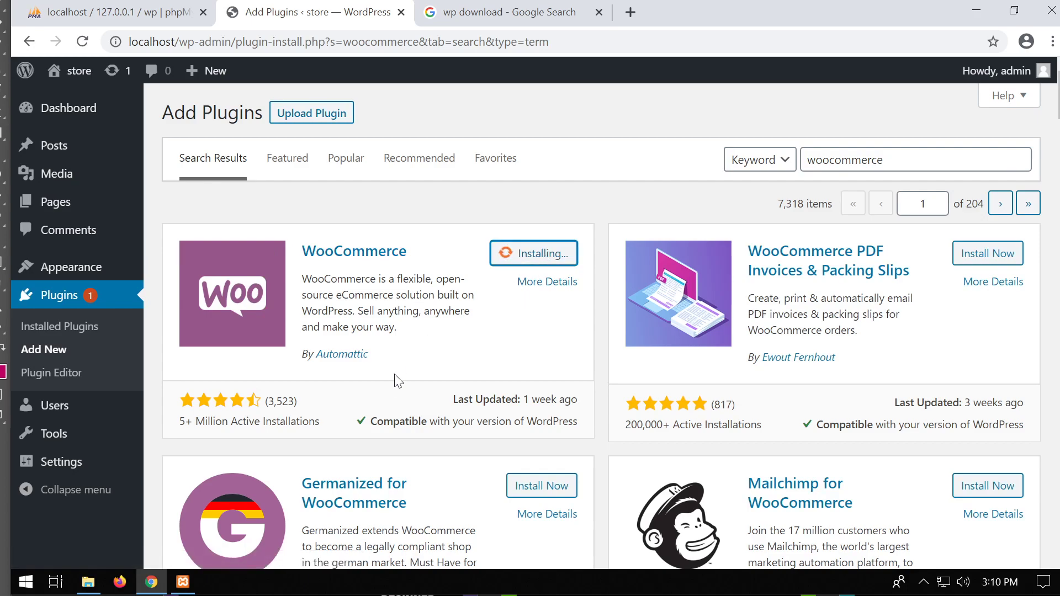
Switch to File Explorer and open the site's content folder at C:\xampp\htdocs\wp-content.
left_click(88, 582)
left_click(558, 119)
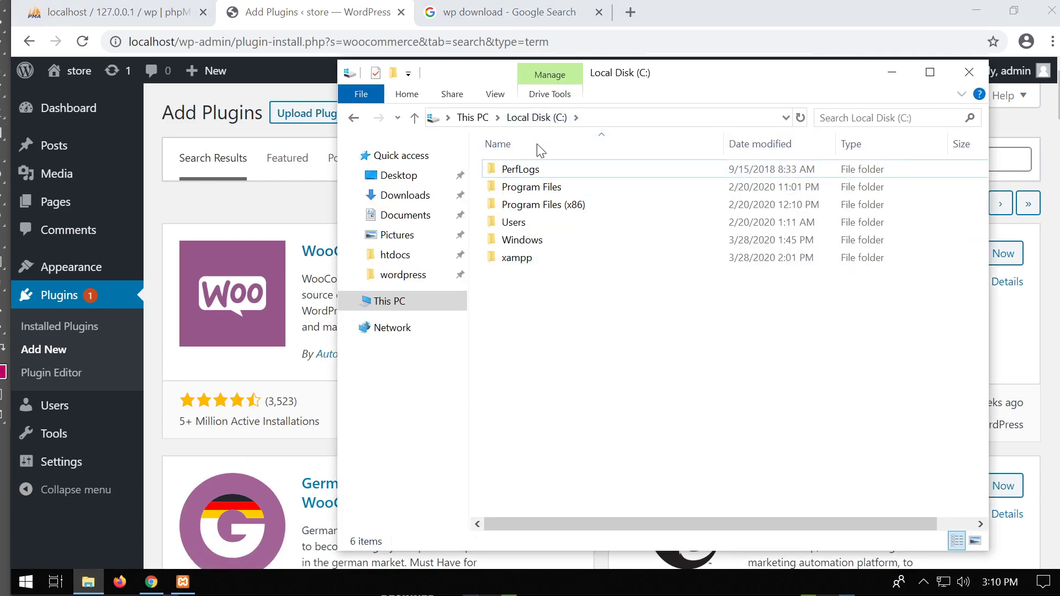
double_click(533, 257)
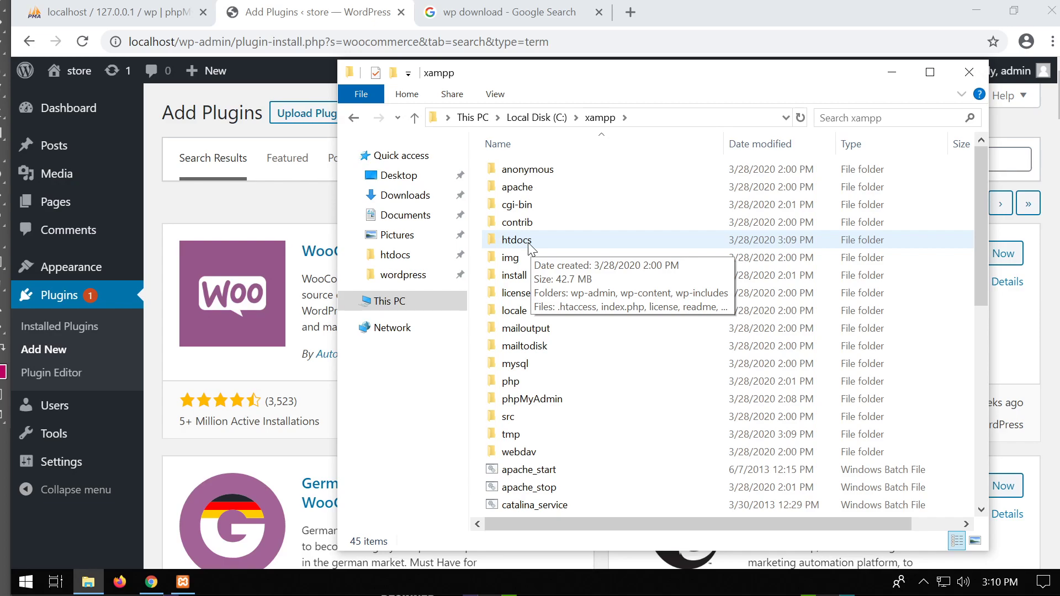
double_click(529, 244)
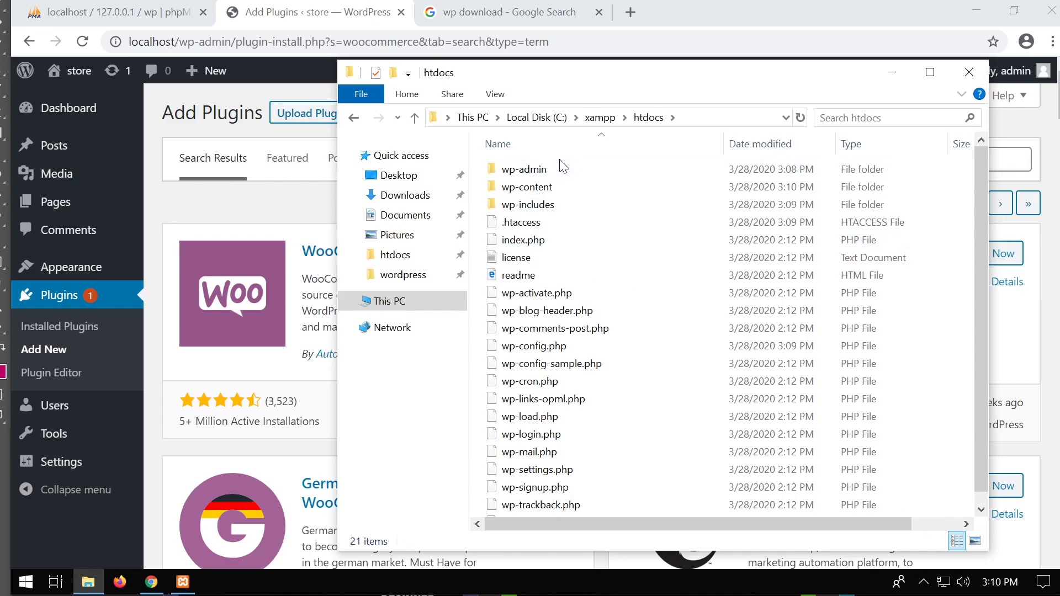
double_click(549, 189)
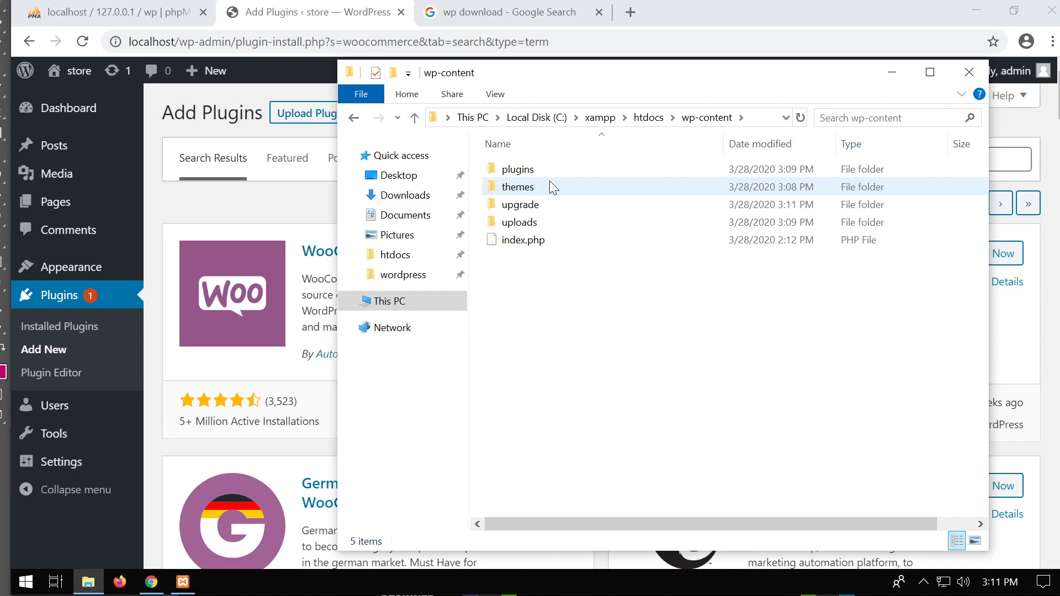
mouse_move(549, 182)
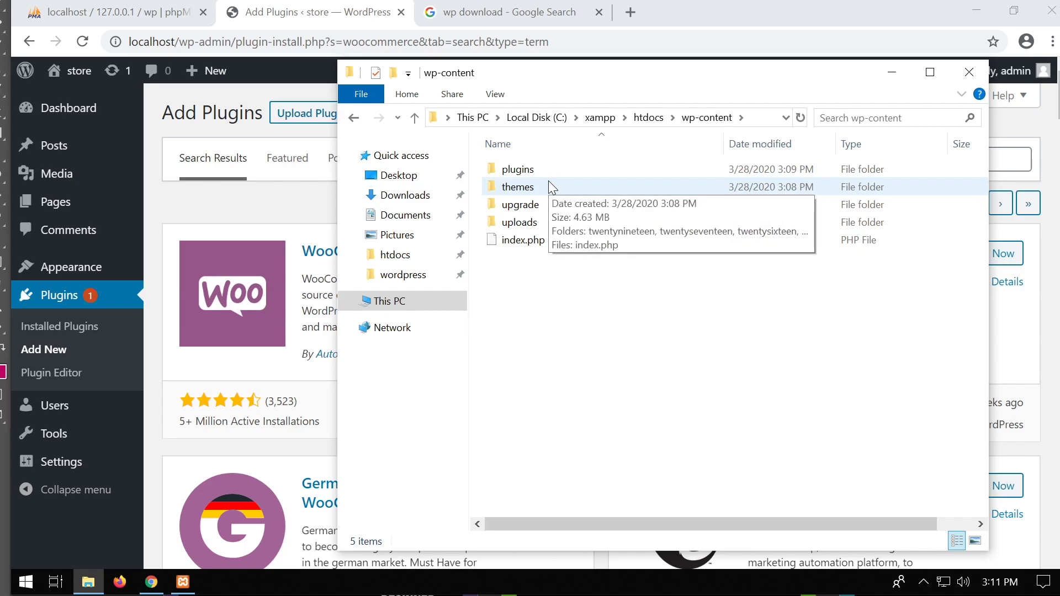
Move the folder window clear of the WooCommerce listing, open the plugins folder and delete hello.php from it.
left_click_drag(554, 73, 808, 90)
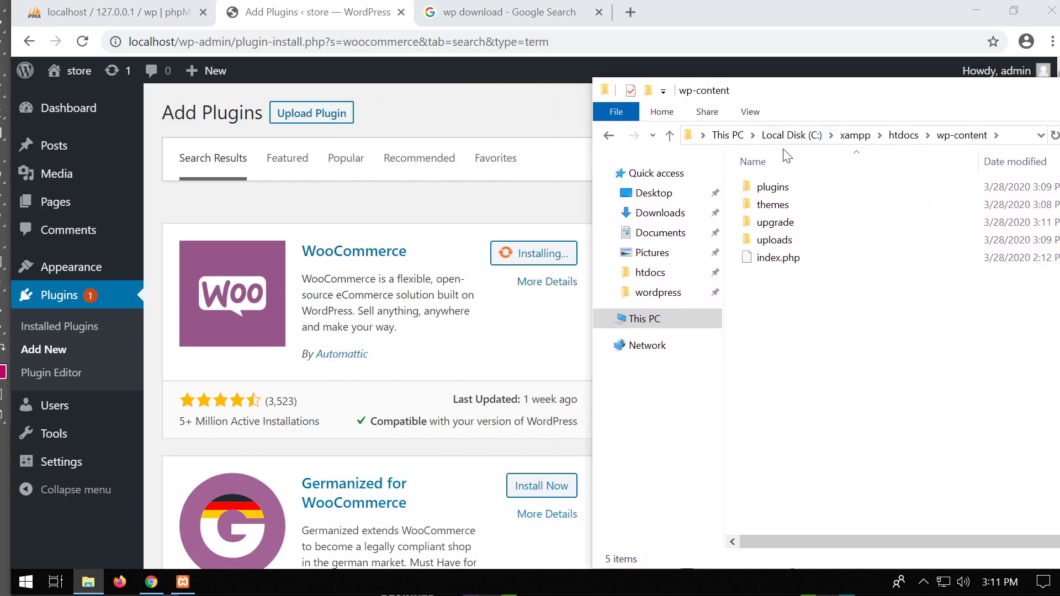
double_click(784, 193)
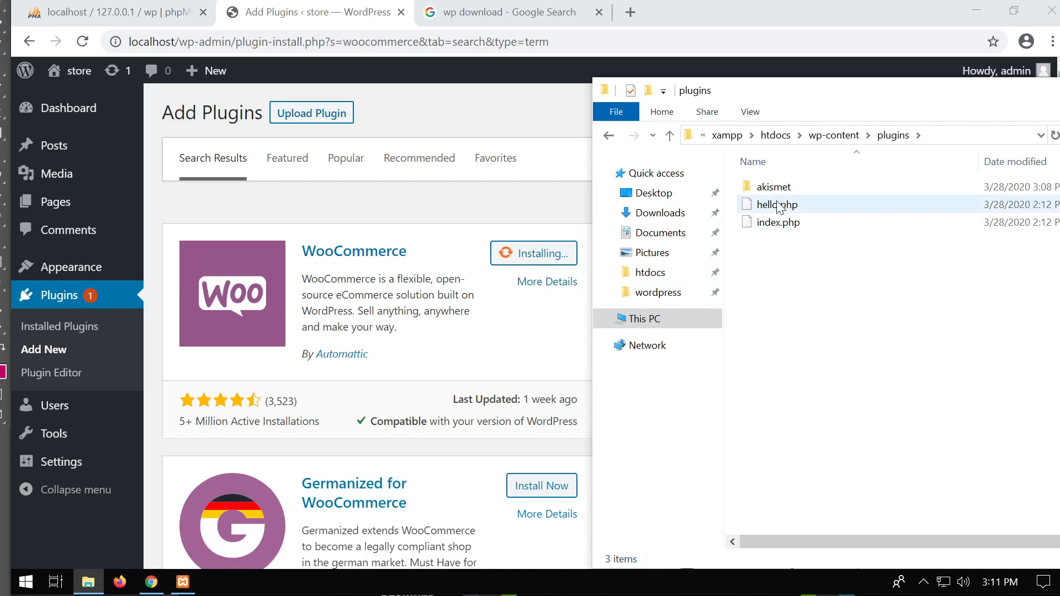
left_click(795, 224)
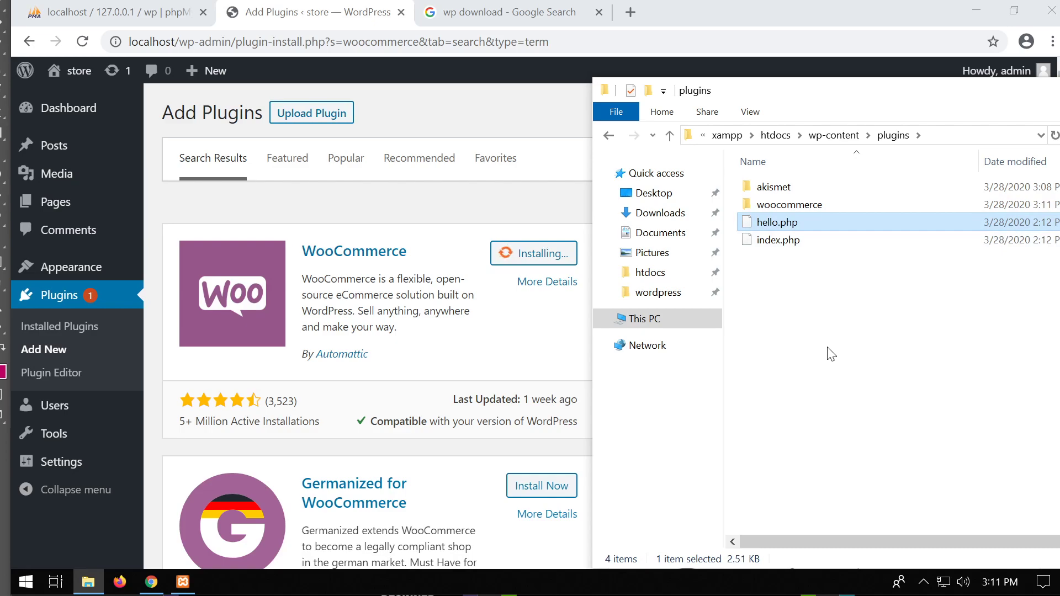
key("Delete")
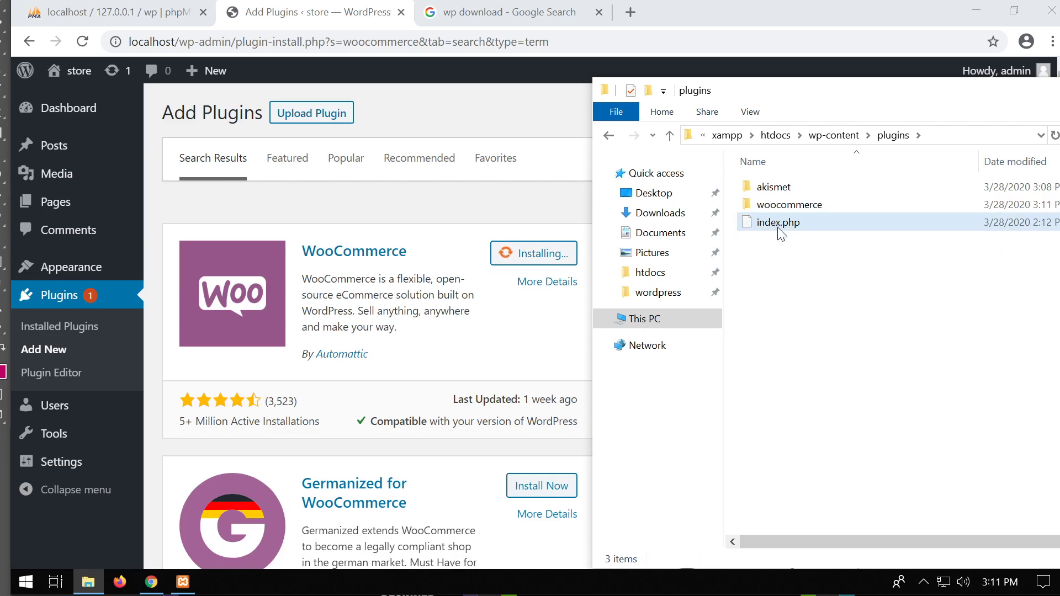
Examine the themes folder in wp-content and the contents of the woocommerce folder inside plugins.
left_click(609, 135)
double_click(774, 209)
key("alt+Left")
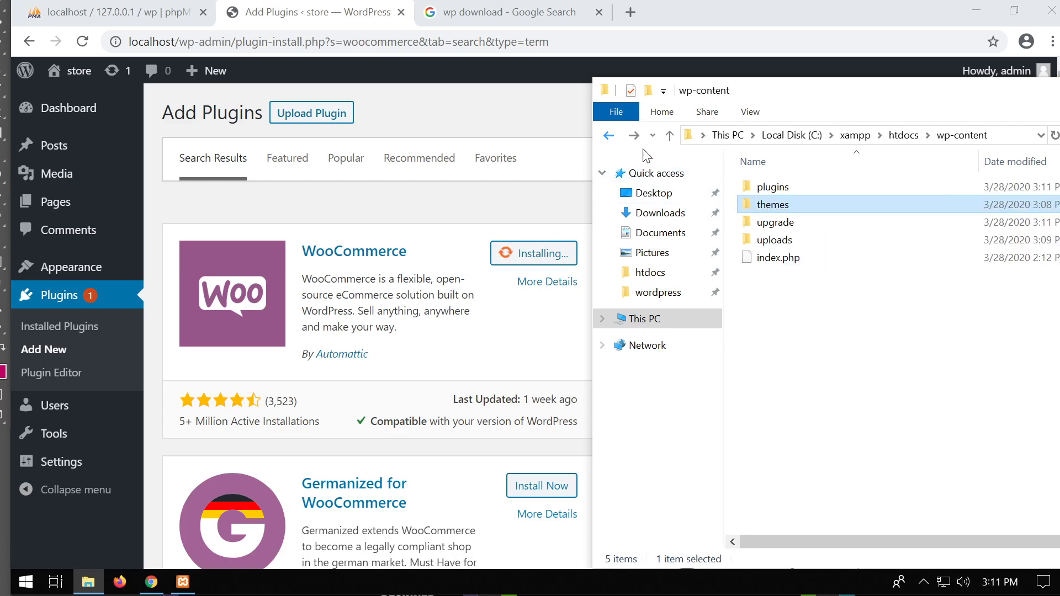
double_click(790, 188)
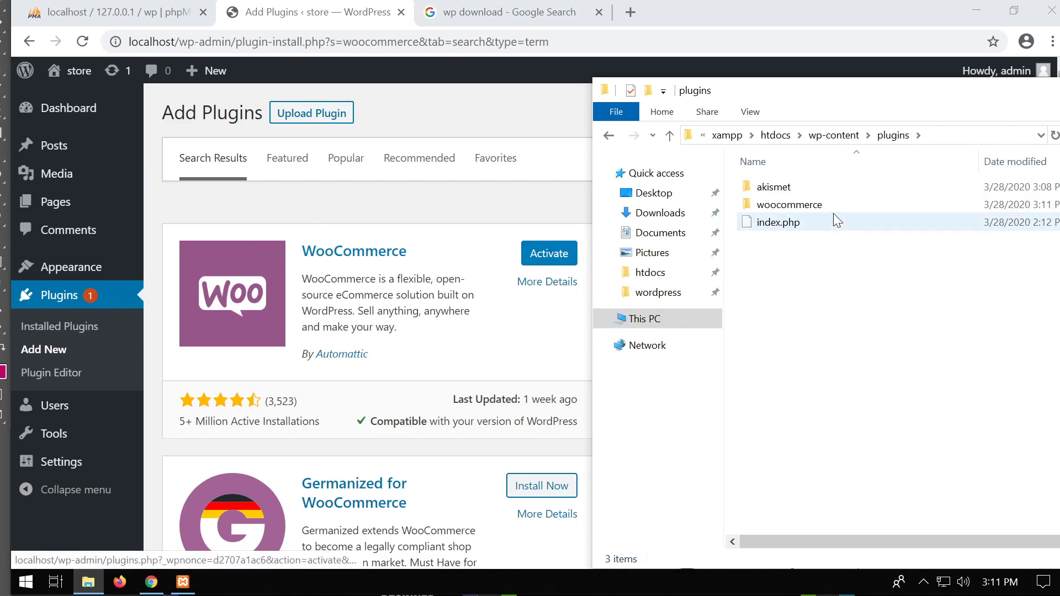
double_click(809, 205)
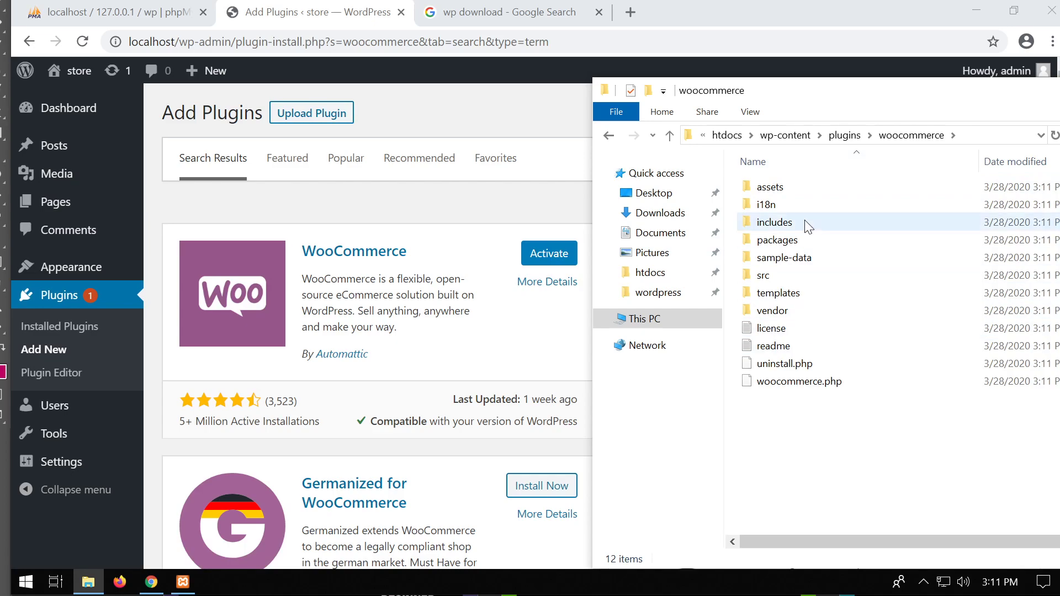
left_click(609, 135)
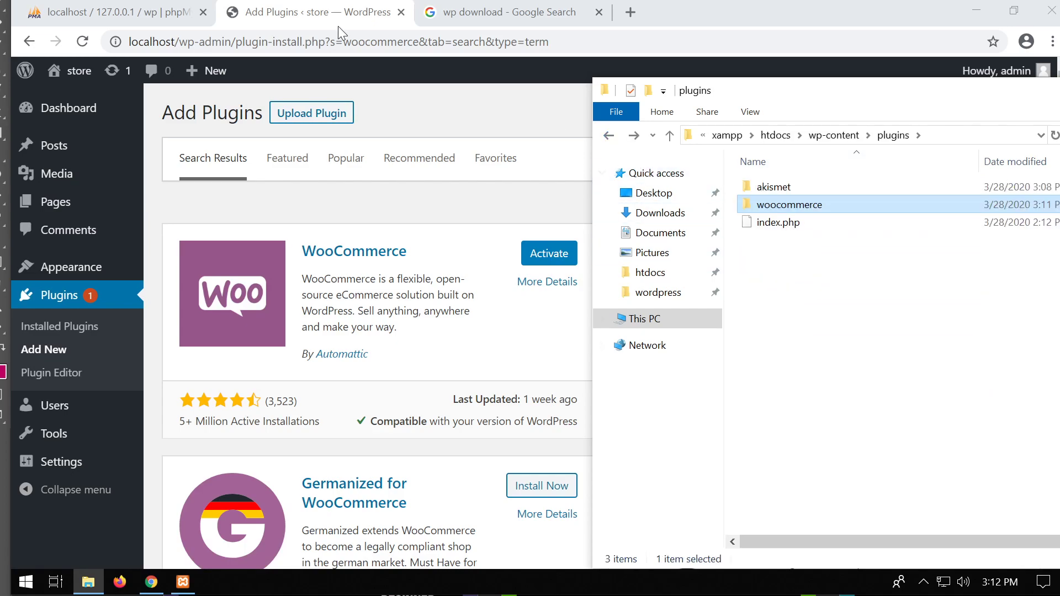
View the wp database's tables in phpMyAdmin, and activate the WooCommerce plugin in WordPress.
left_click(123, 16)
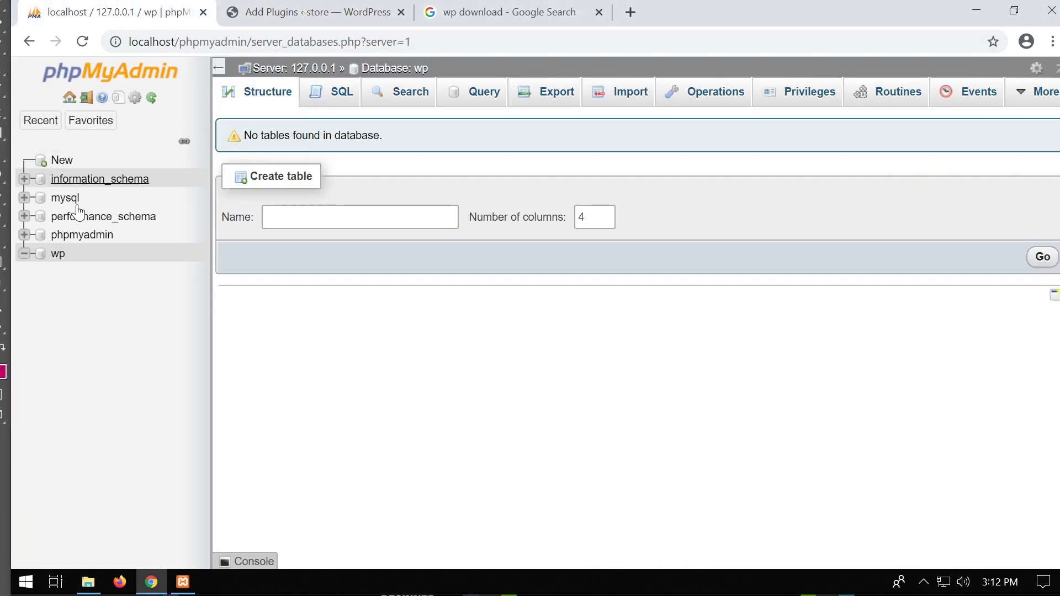
left_click(57, 255)
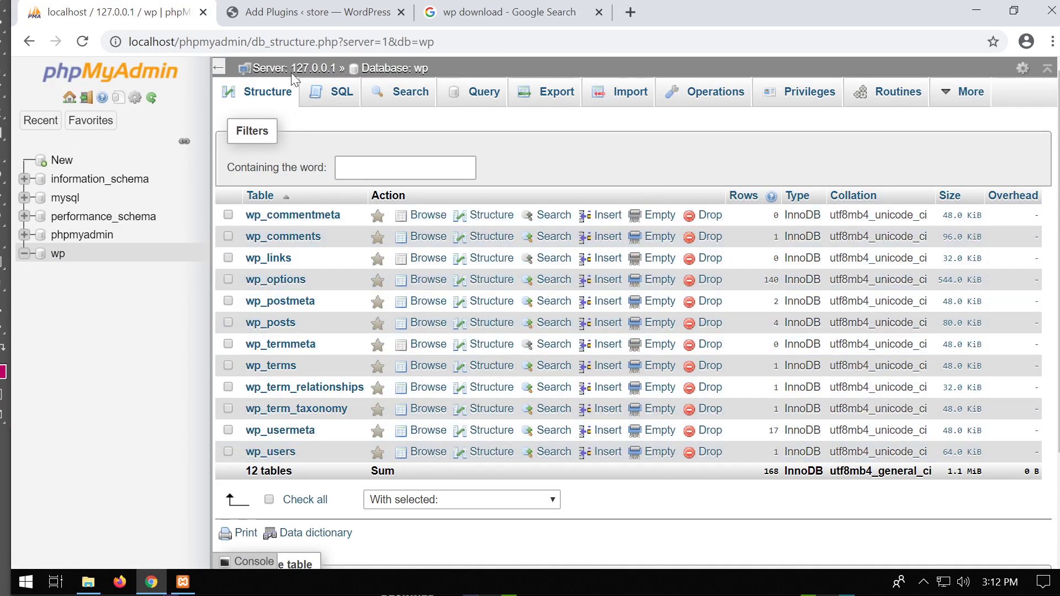
left_click(343, 15)
left_click(547, 264)
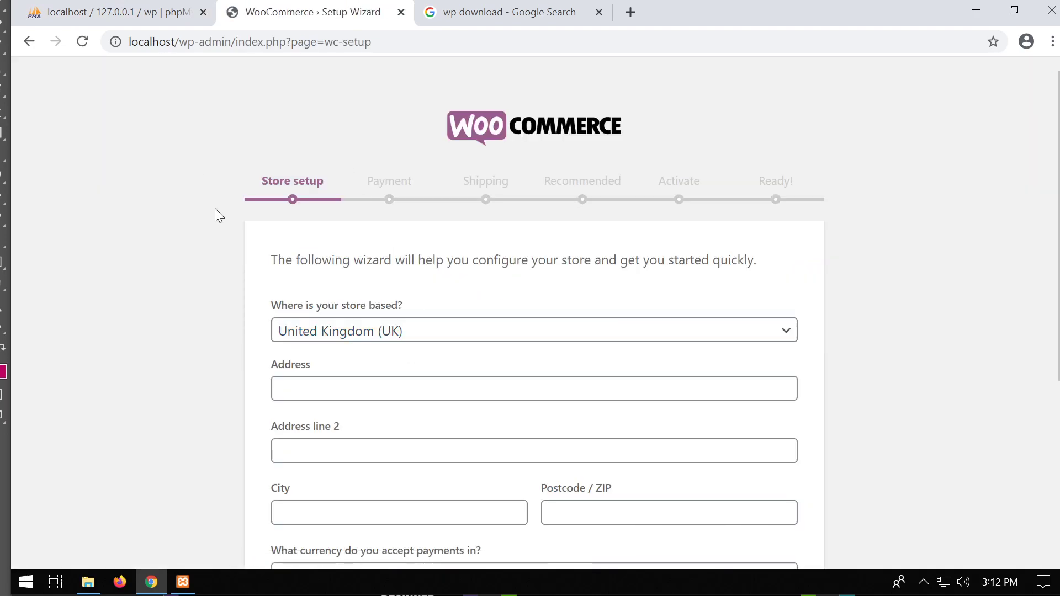
Reload the wp database structure in phpMyAdmin and look through its full list of tables.
left_click(117, 18)
left_click(89, 43)
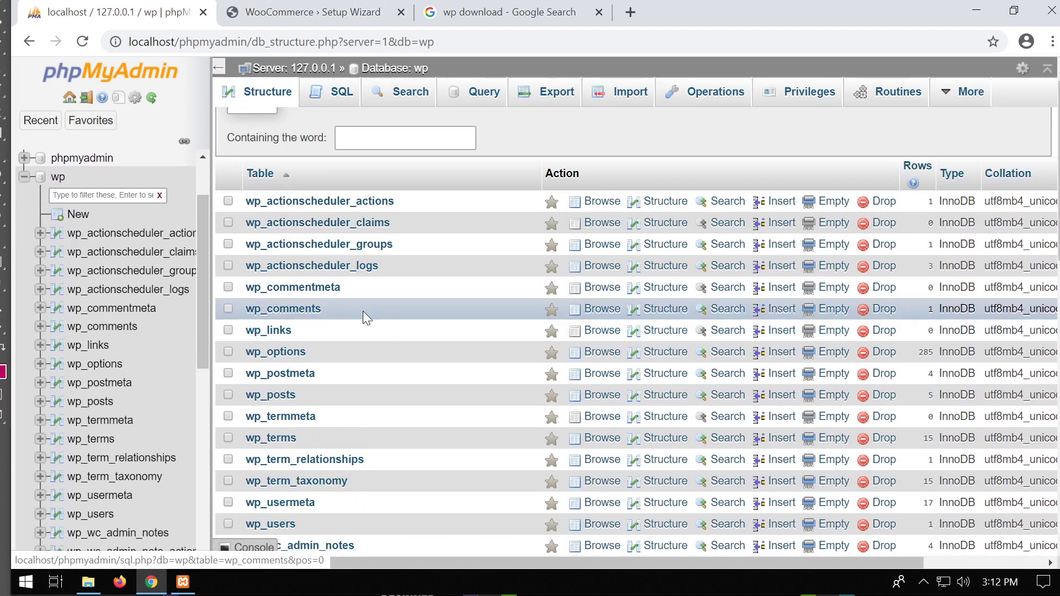
scroll(369, 319, "down", 14)
scroll(381, 335, "up", 4)
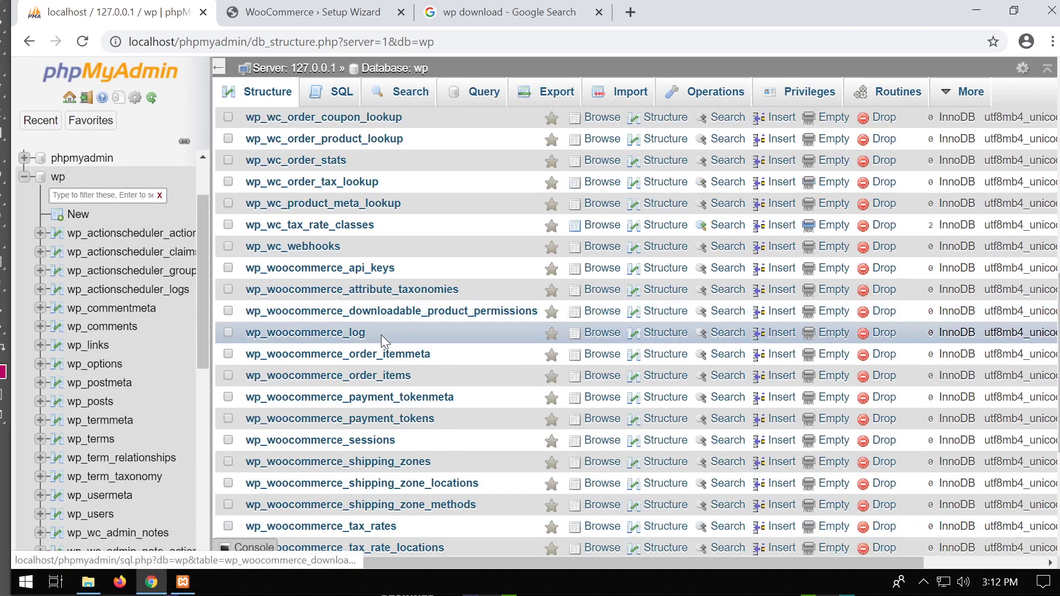
scroll(383, 340, "up", 10)
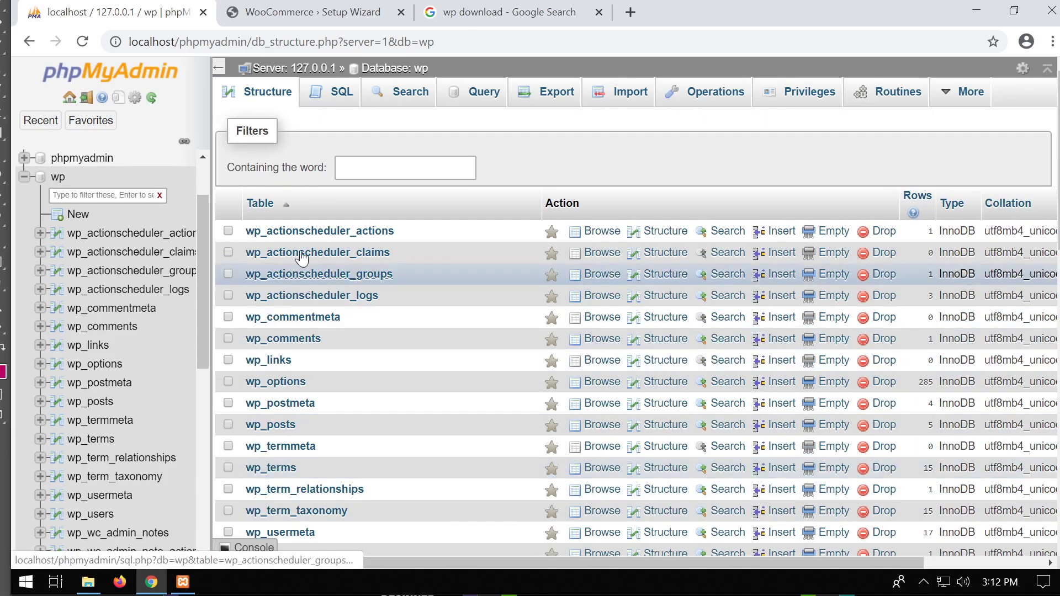
scroll(301, 262, "down", 13)
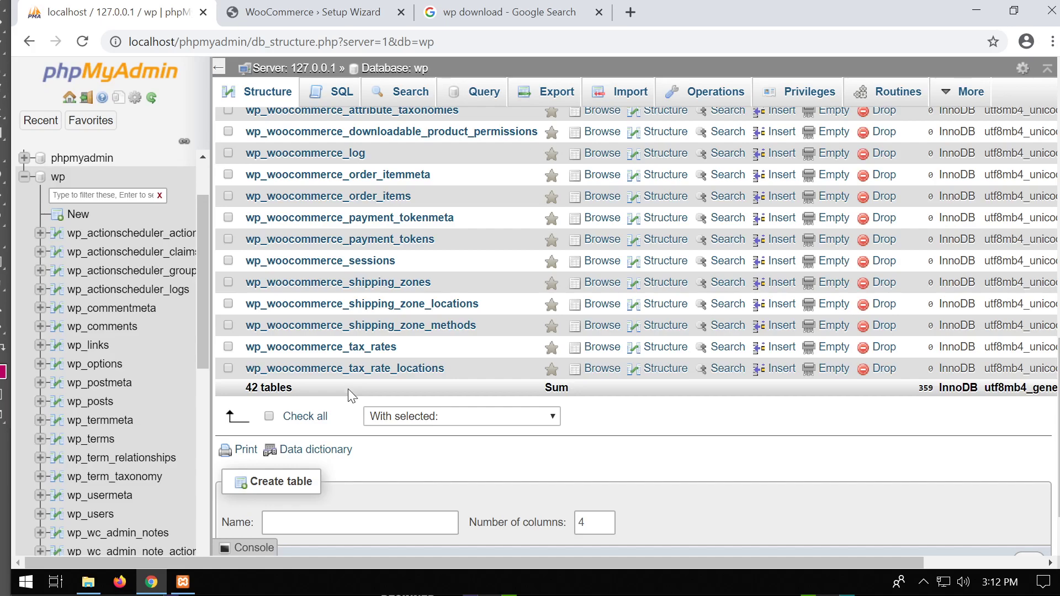
scroll(359, 395, "up", 8)
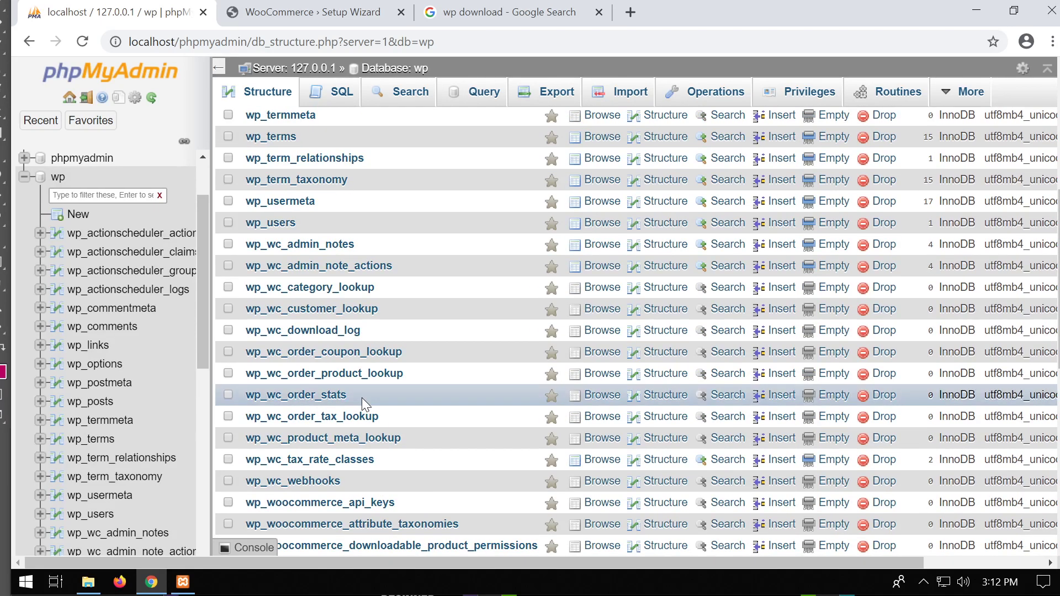
scroll(362, 398, "up", 5)
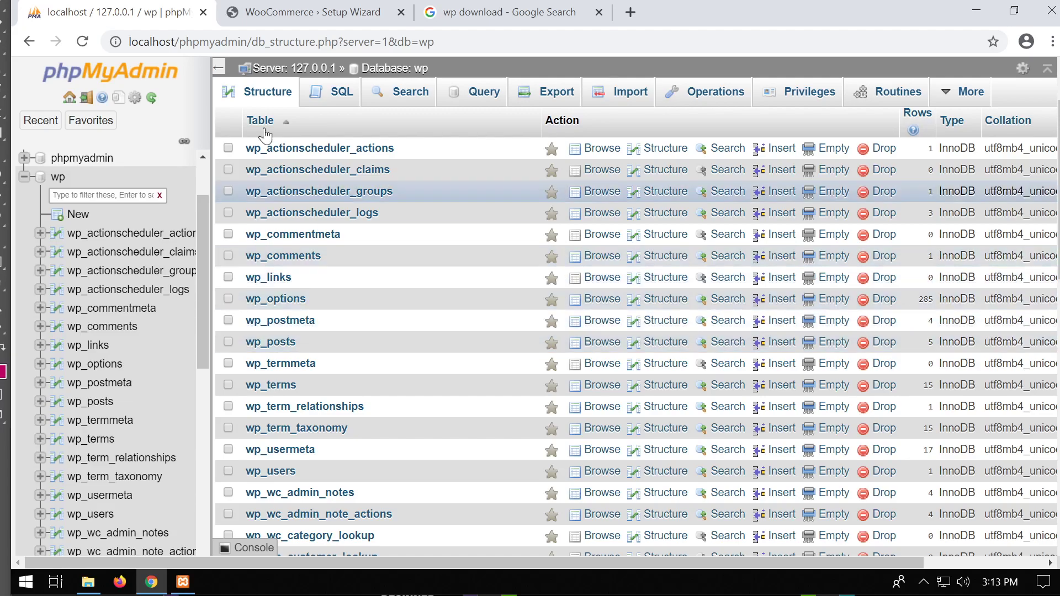
Return to the WooCommerce setup wizard and review the fields of its store setup form.
left_click(313, 15)
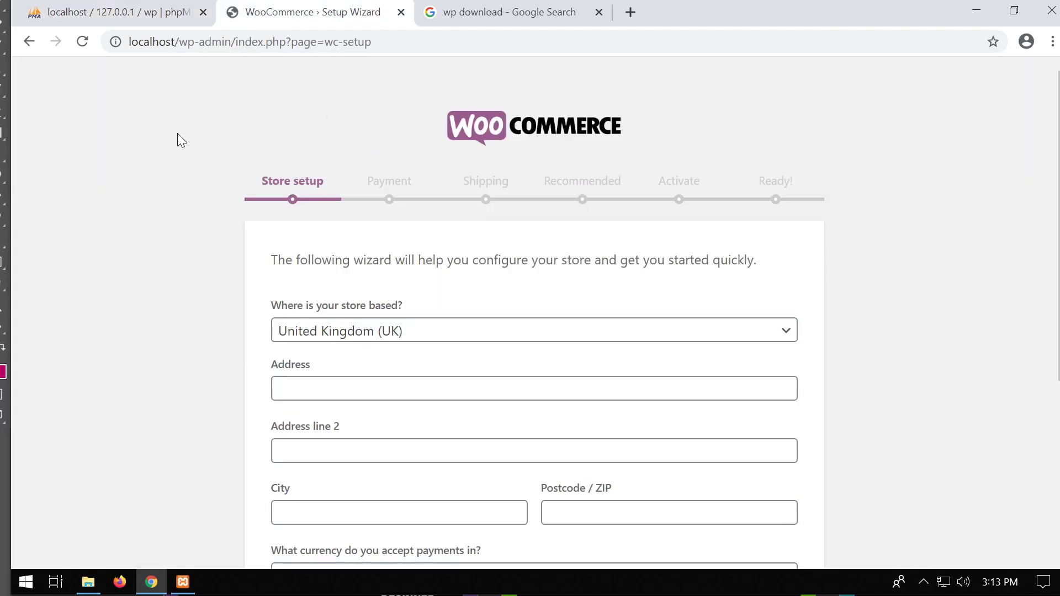
scroll(177, 138, "down", 5)
scroll(173, 202, "up", 5)
left_click(123, 11)
left_click(271, 14)
scroll(138, 197, "down", 5)
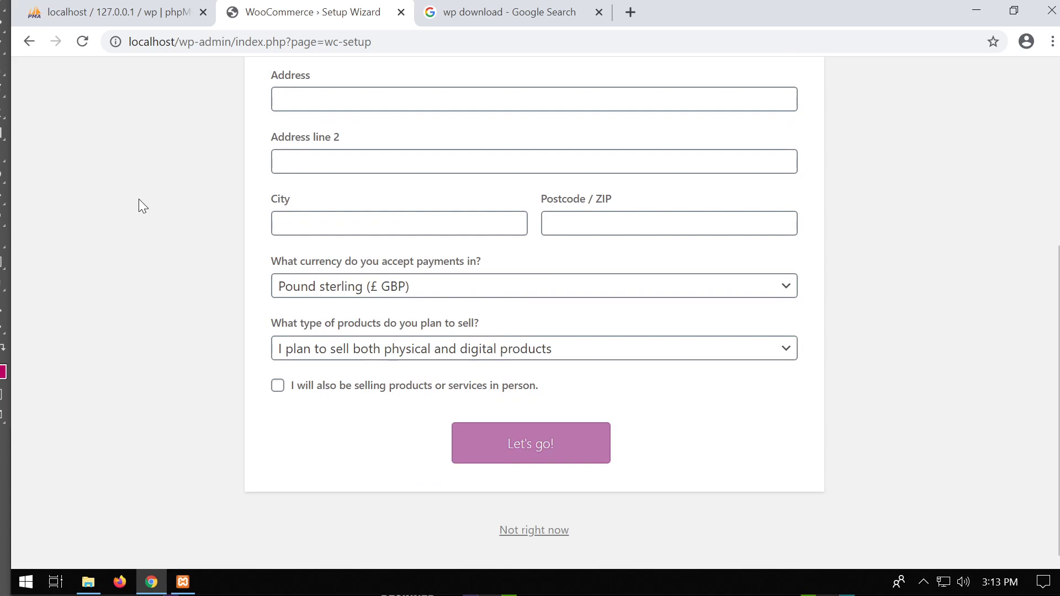
scroll(141, 220, "up", 5)
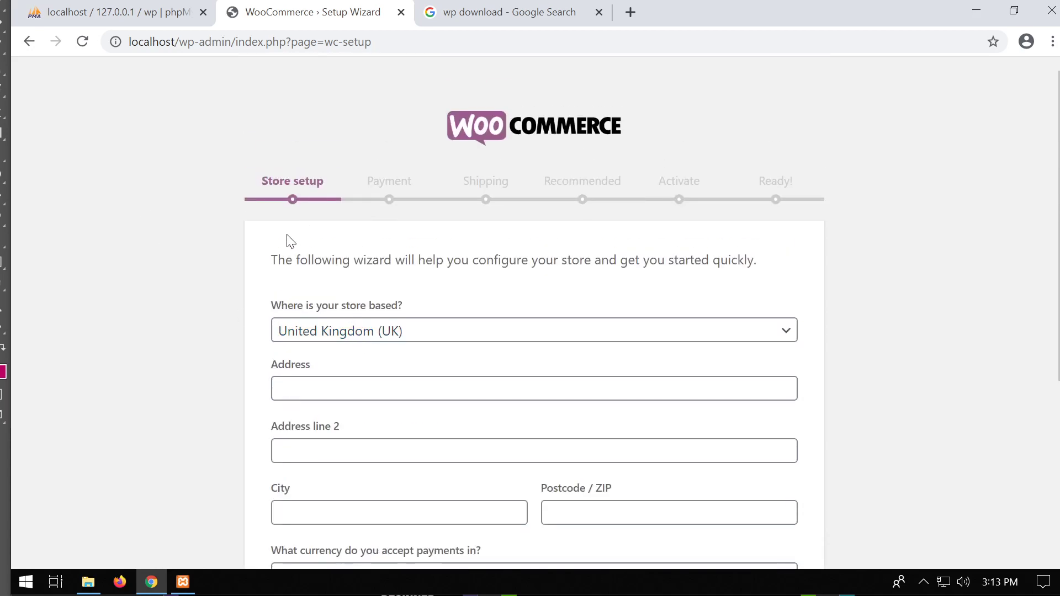
scroll(380, 305, "down", 4)
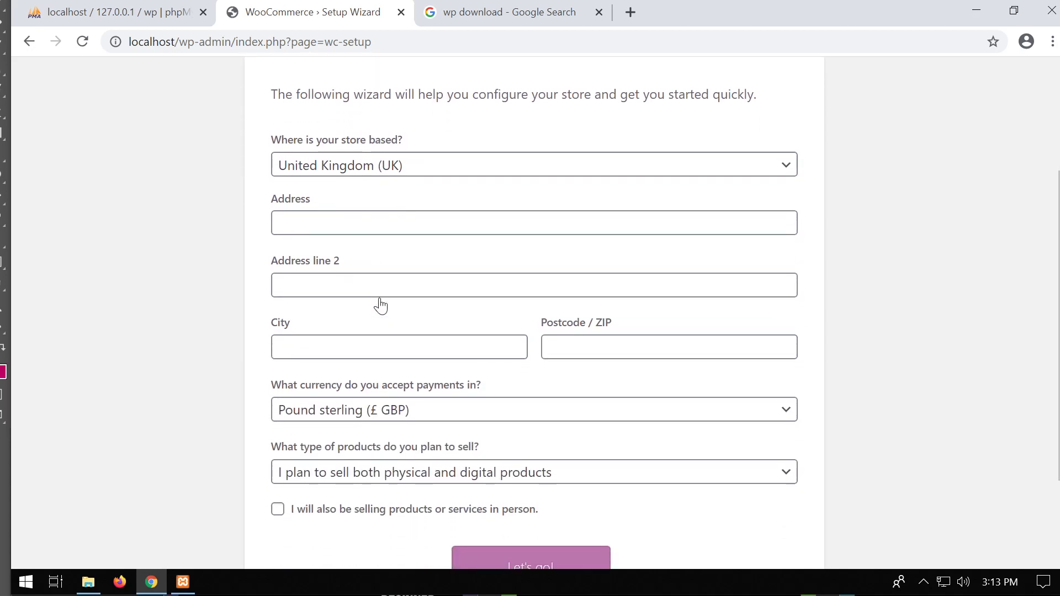
scroll(465, 356, "down", 1)
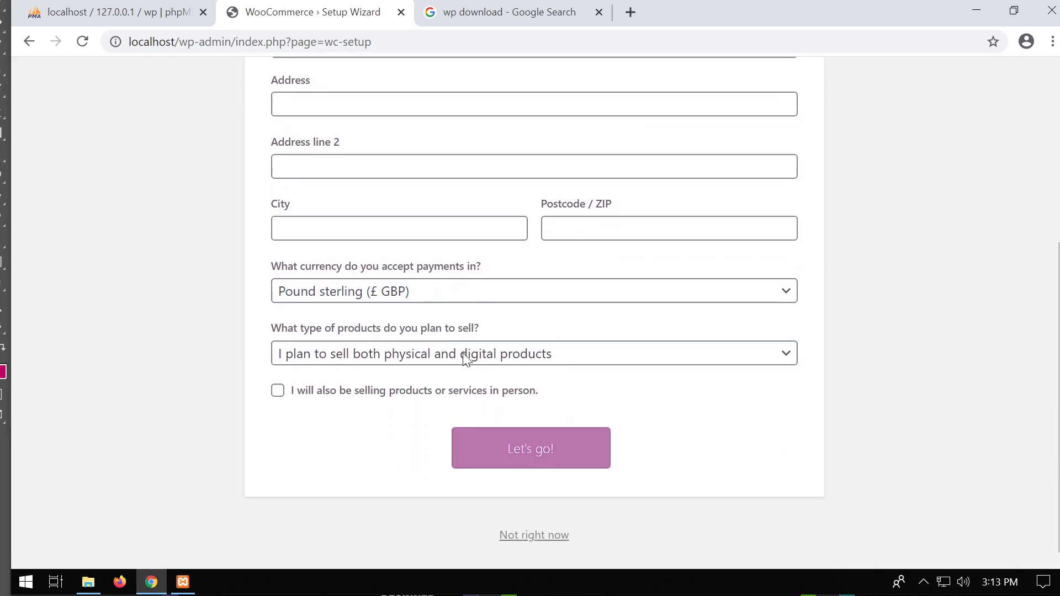
scroll(466, 359, "up", 5)
scroll(539, 496, "down", 5)
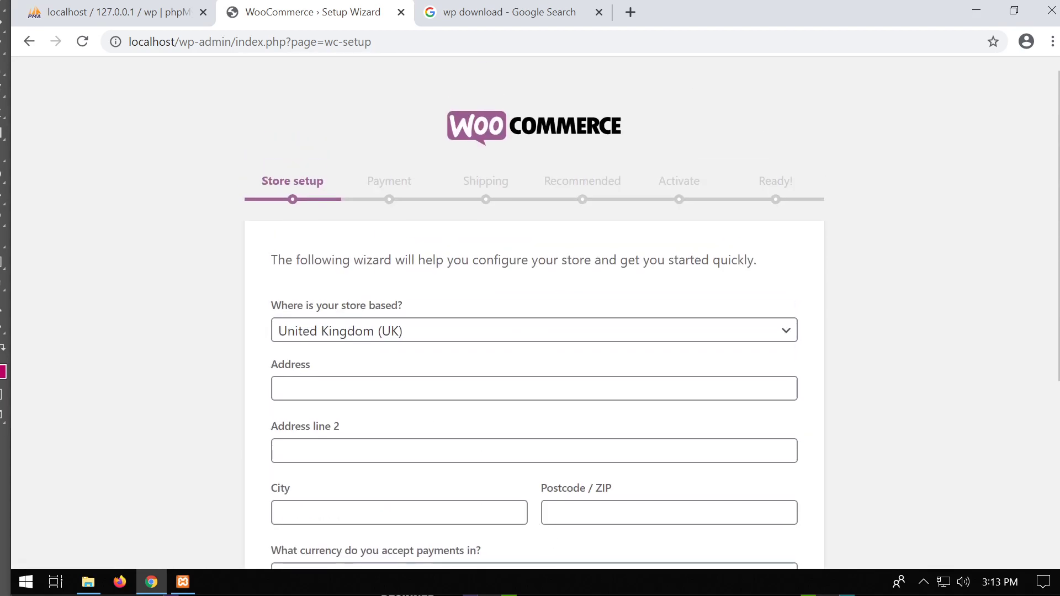
Fill in the store's street address, city and postcode in the store setup form.
scroll(364, 307, "down", 1)
left_click(363, 306)
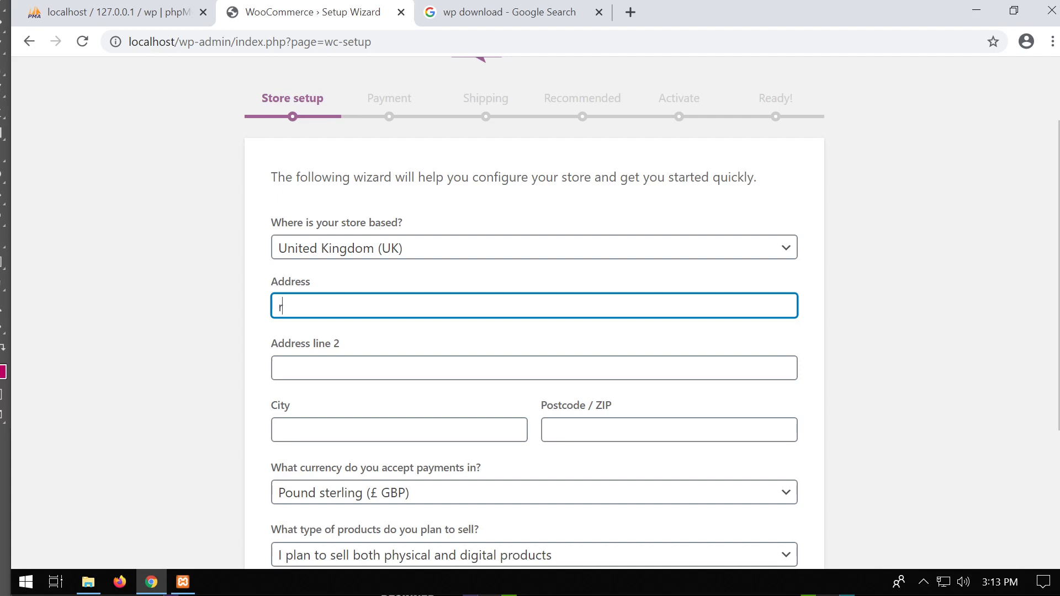
left_click(439, 430)
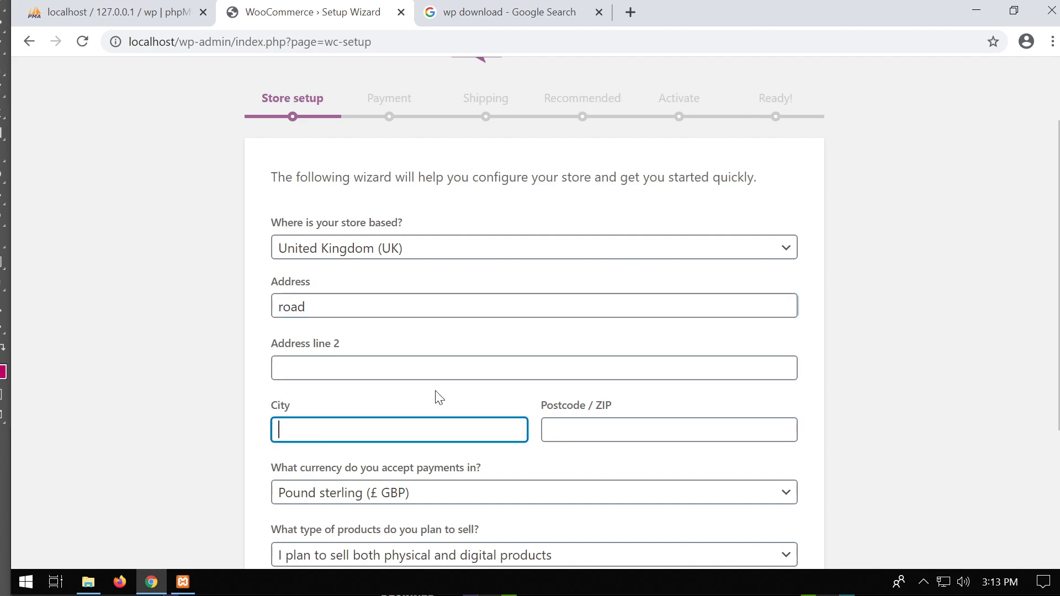
type("city")
scroll(442, 399, "down", 1)
left_click(569, 349)
type("er")
key("BackSpace")
key("BackSpace")
type("a")
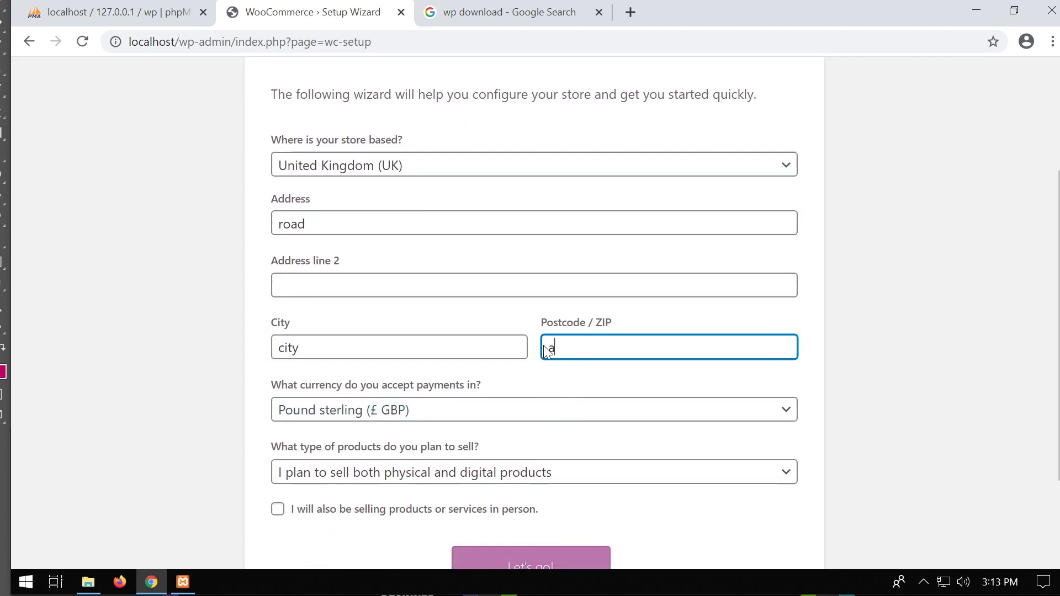
type("s")
key("ctrl+a")
type("gf")
Keep Pound sterling (£ GBP) as the currency and submit the store setup without enabling usage tracking.
left_click(445, 413)
left_click(445, 413)
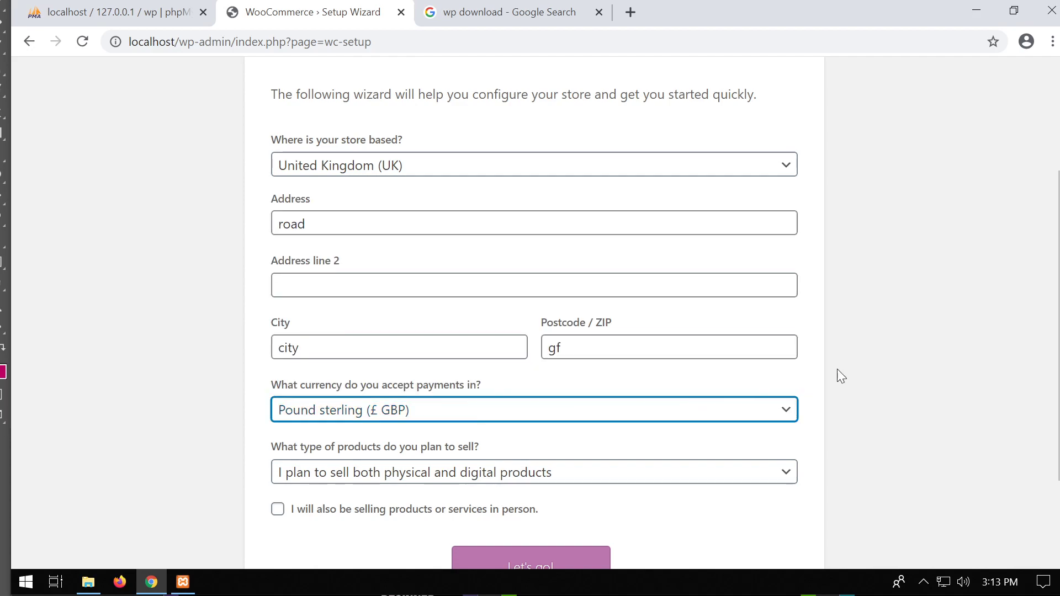
scroll(818, 379, "down", 2)
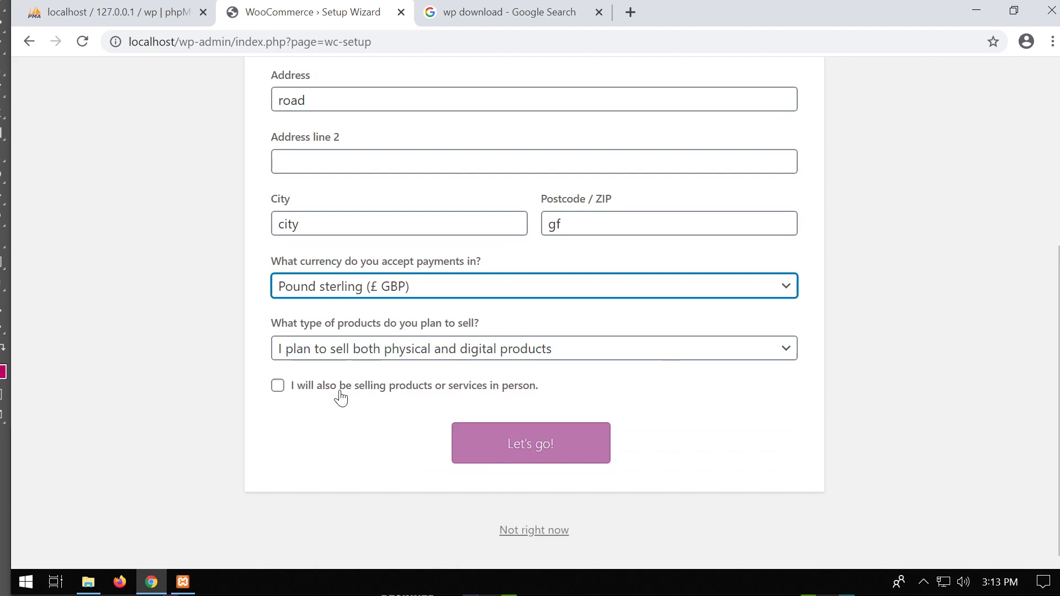
left_click(525, 443)
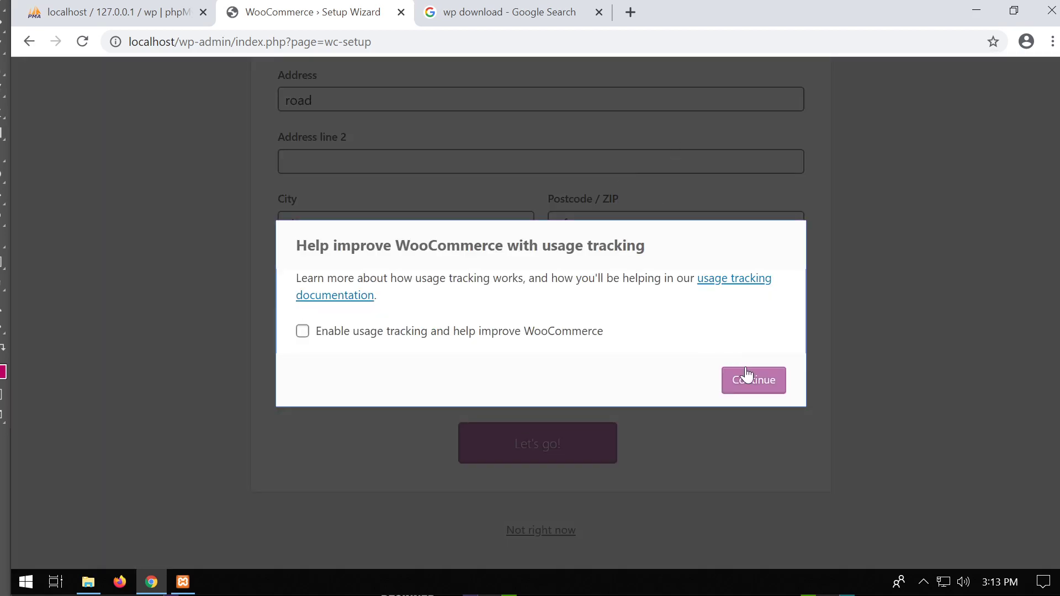
left_click(753, 379)
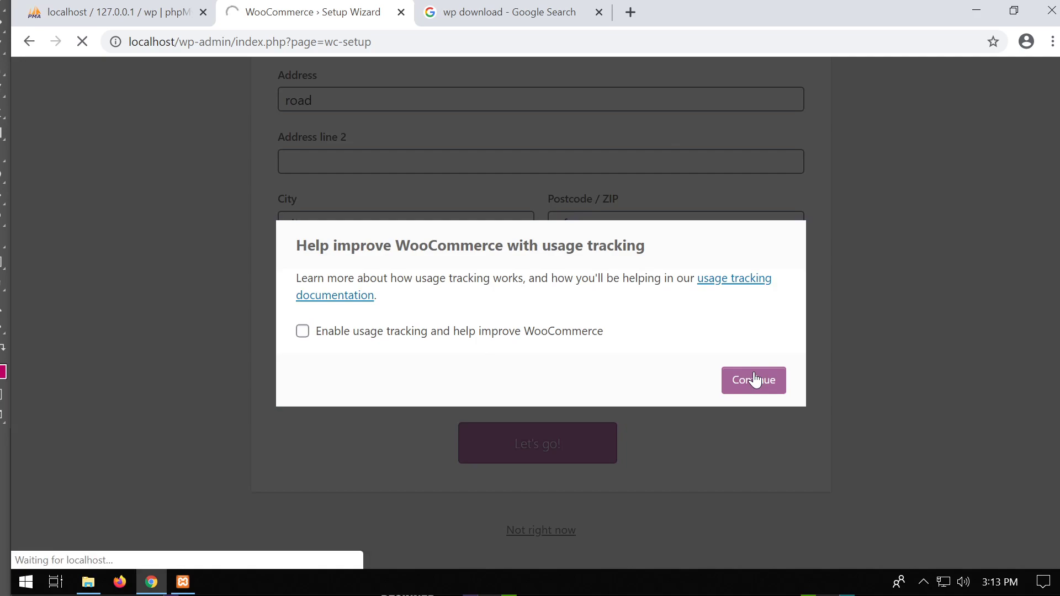
Turn off Stripe in the payment step and continue to shipping.
scroll(866, 139, "down", 3)
scroll(866, 139, "down", 2)
scroll(865, 141, "up", 5)
scroll(559, 272, "down", 4)
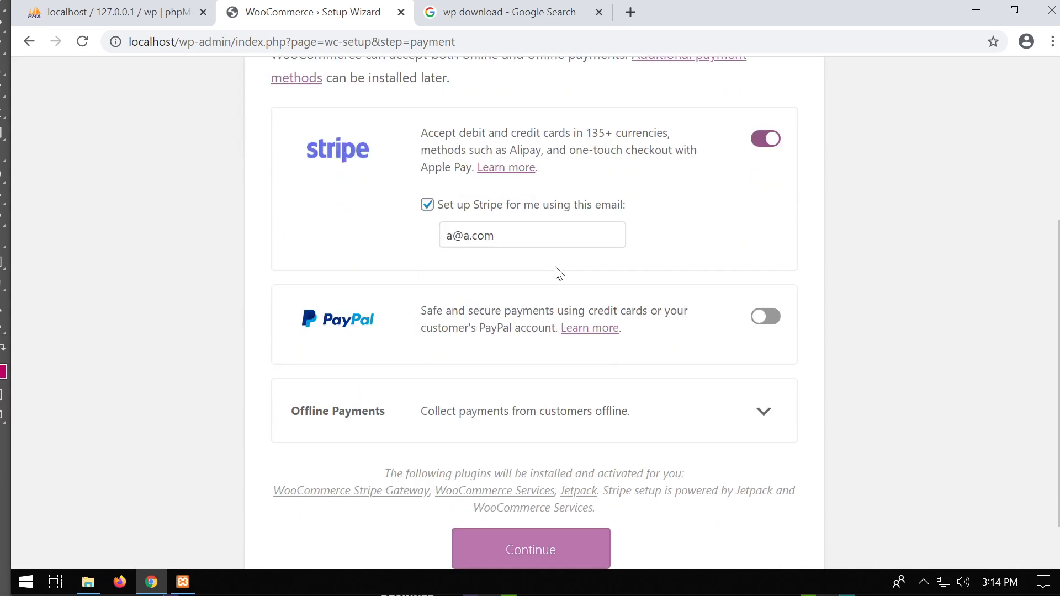
left_click(758, 140)
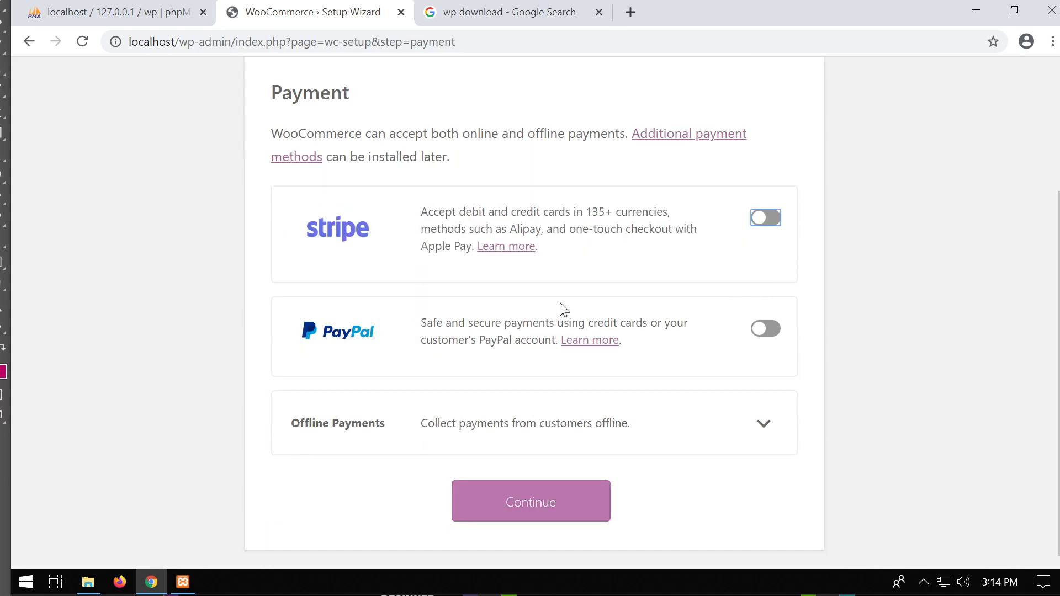
scroll(562, 307, "up", 1)
scroll(562, 307, "up", 2)
scroll(561, 303, "down", 3)
left_click(527, 502)
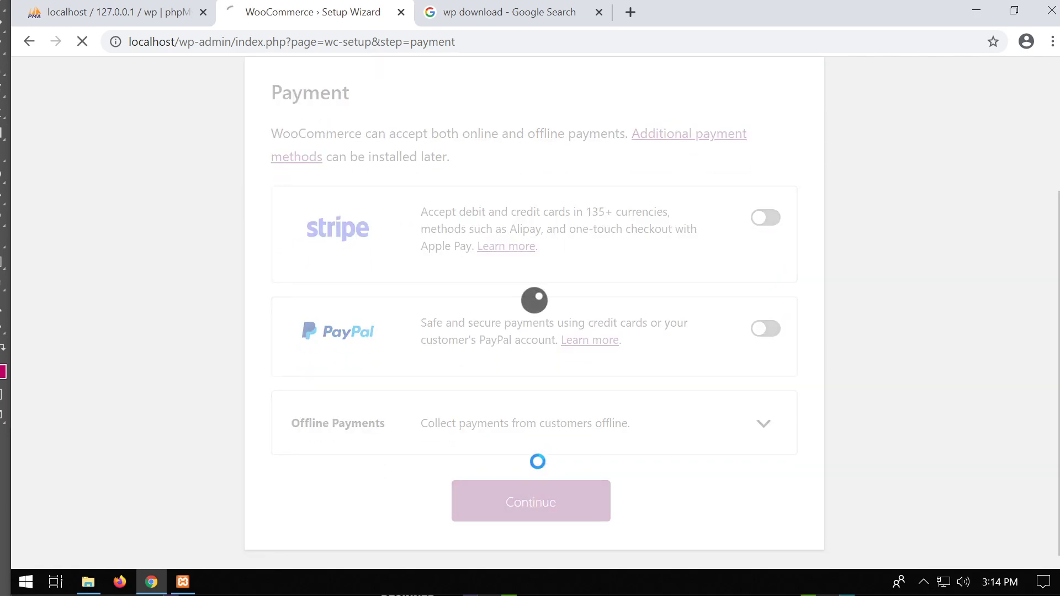
Set the shipping method to Free Shipping for both the United Kingdom (UK) zone and the locations not covered by other zones.
scroll(582, 275, "down", 5)
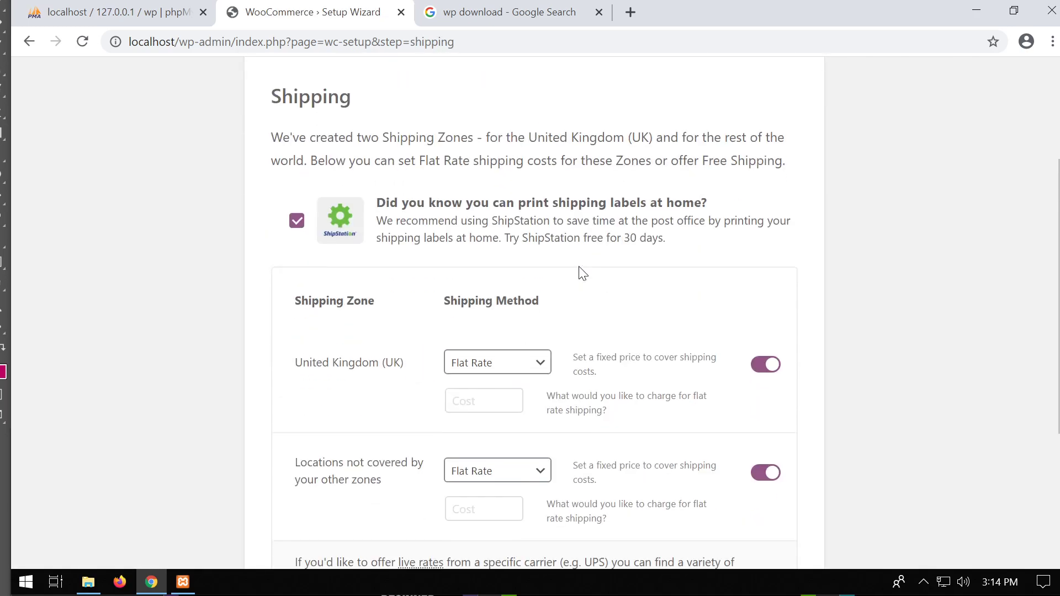
left_click(517, 199)
left_click(503, 252)
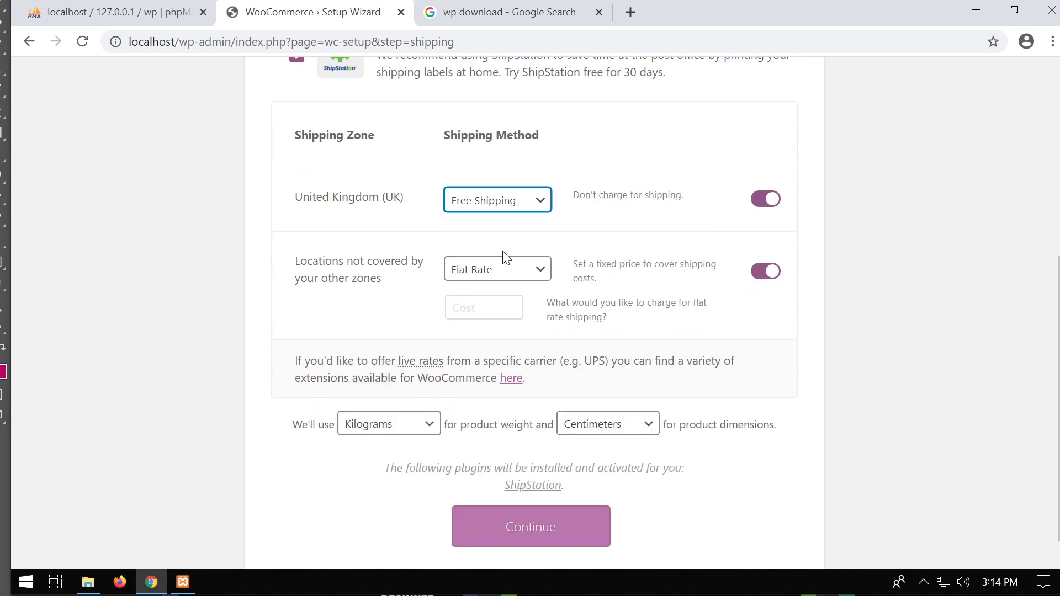
left_click(489, 269)
left_click(500, 322)
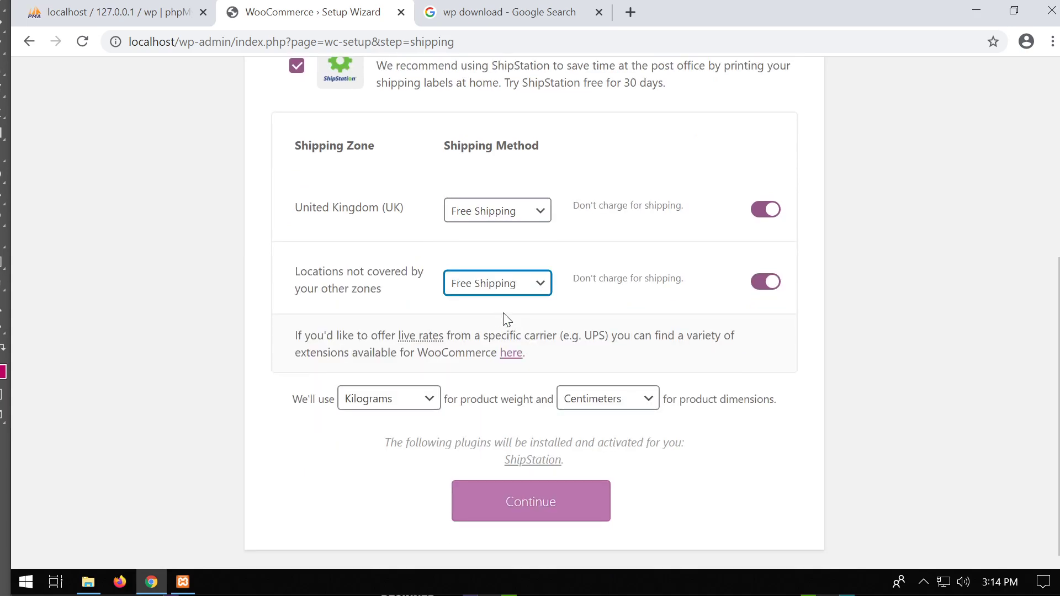
Deselect the ShipStation label printing offer and continue to the recommended features.
scroll(506, 317, "up", 4)
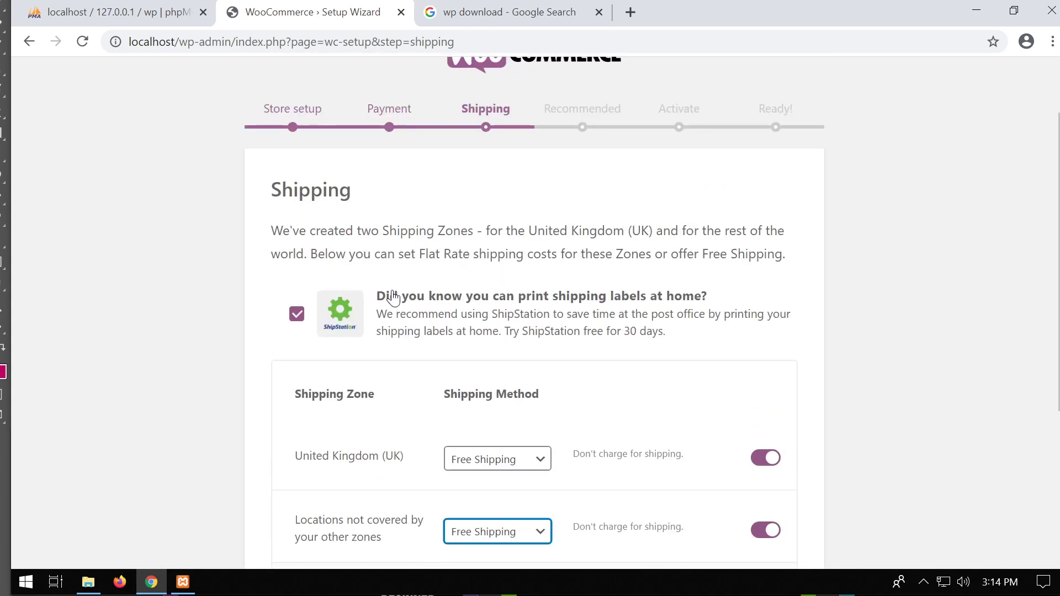
left_click(297, 314)
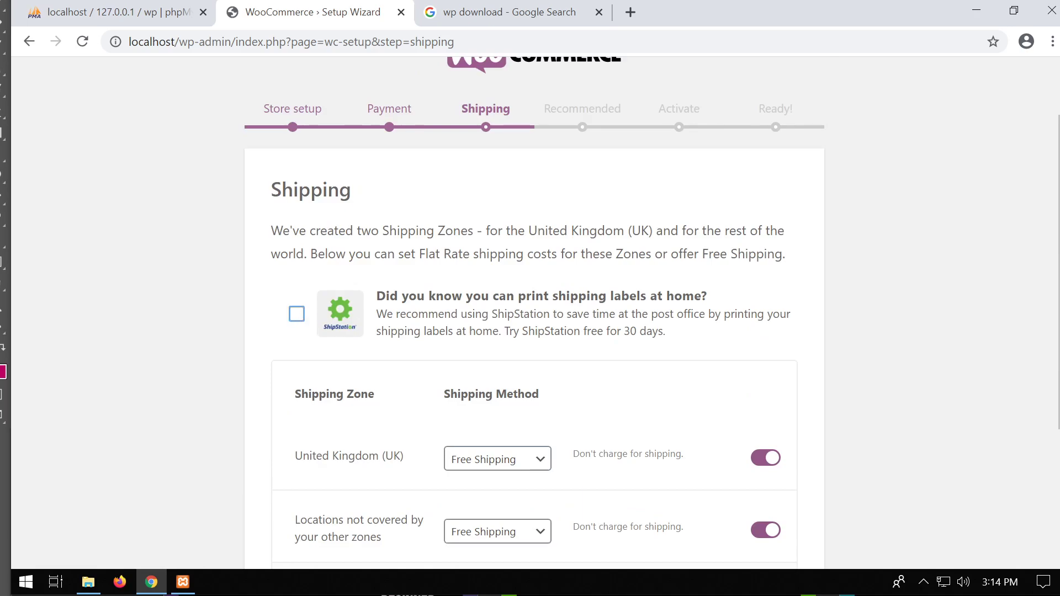
scroll(607, 237, "down", 4)
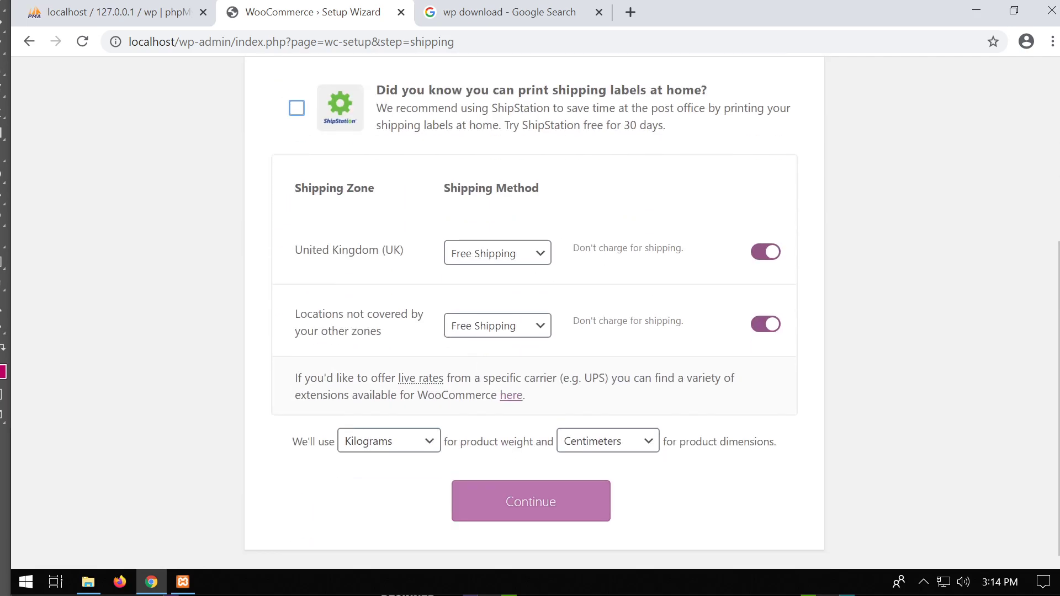
left_click(548, 502)
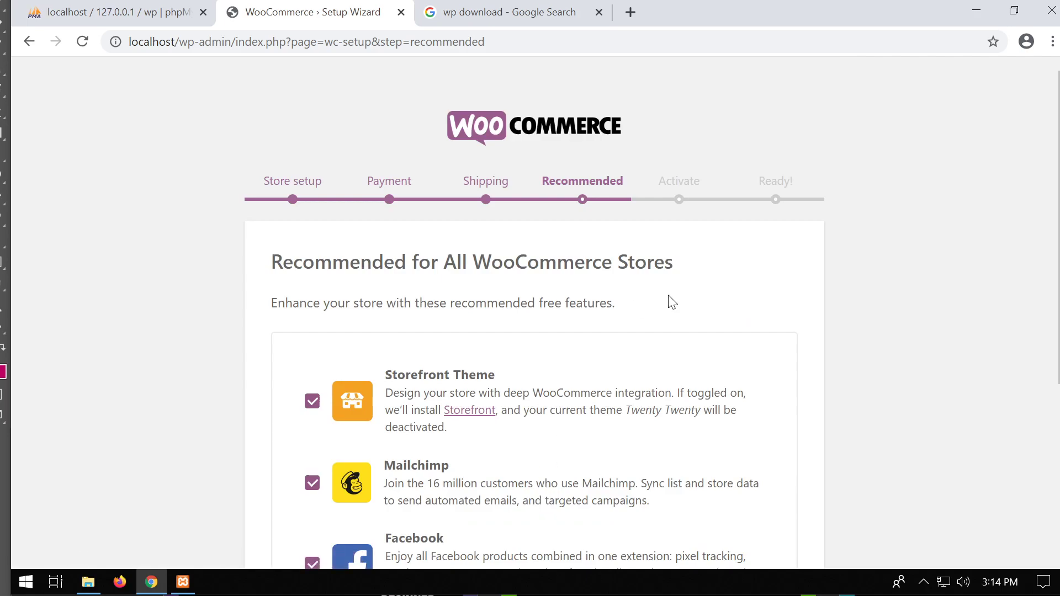
Deselect Storefront Theme, Mailchimp and Facebook among the recommended features and continue.
scroll(672, 303, "down", 3)
left_click(312, 237)
left_click(312, 319)
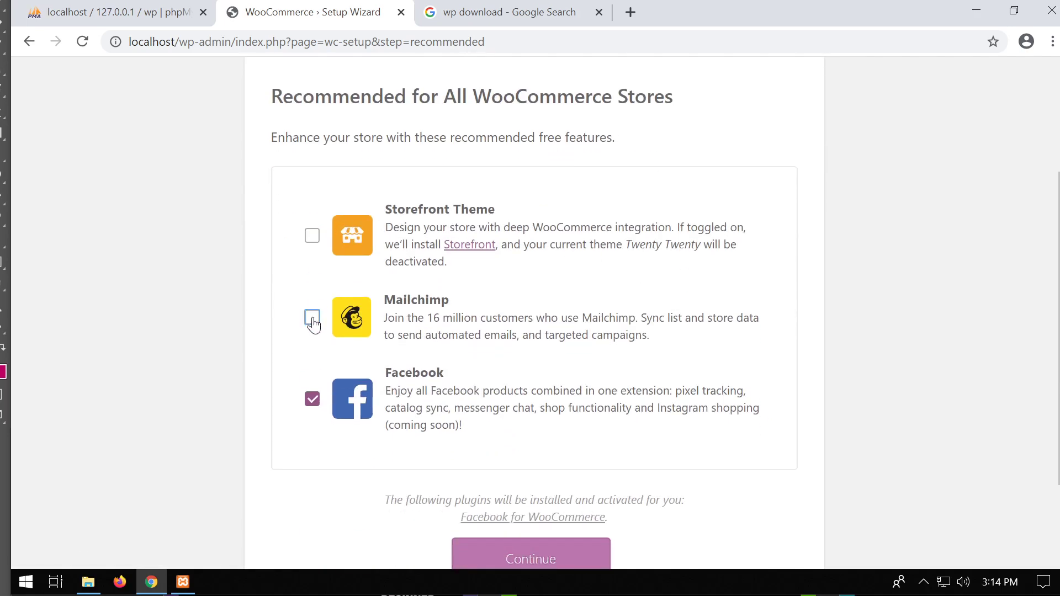
left_click(312, 399)
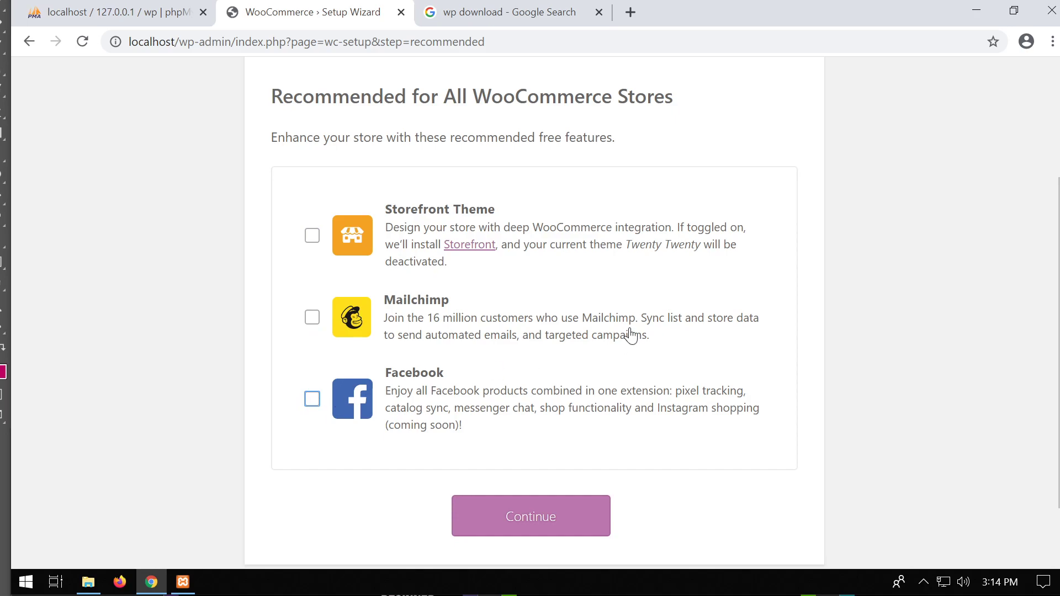
scroll(628, 334, "down", 1)
left_click(573, 445)
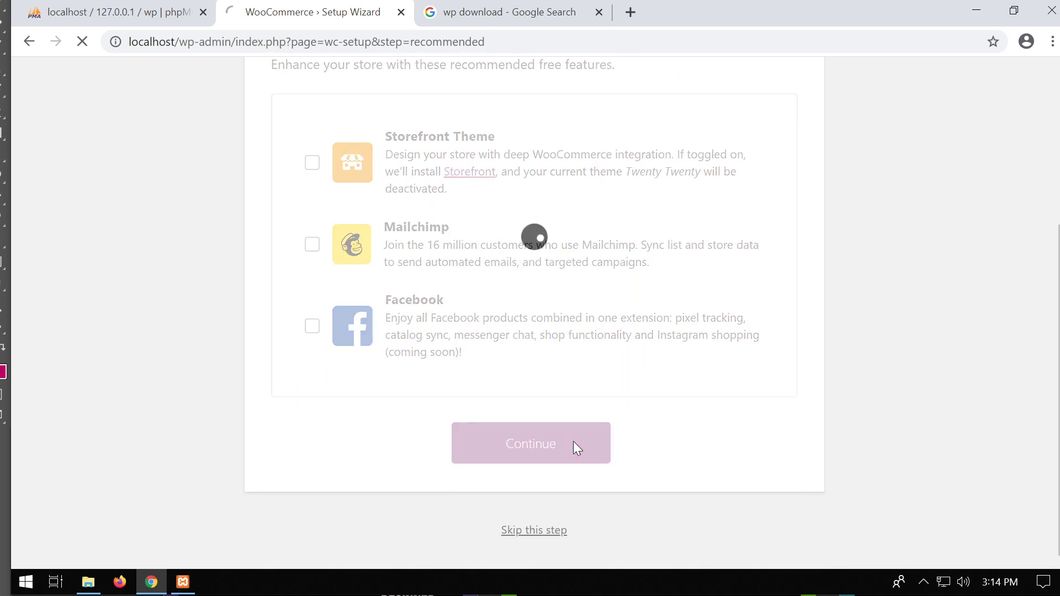
Look over the Jetpack activation page and skip that step of the wizard.
scroll(674, 379, "down", 4)
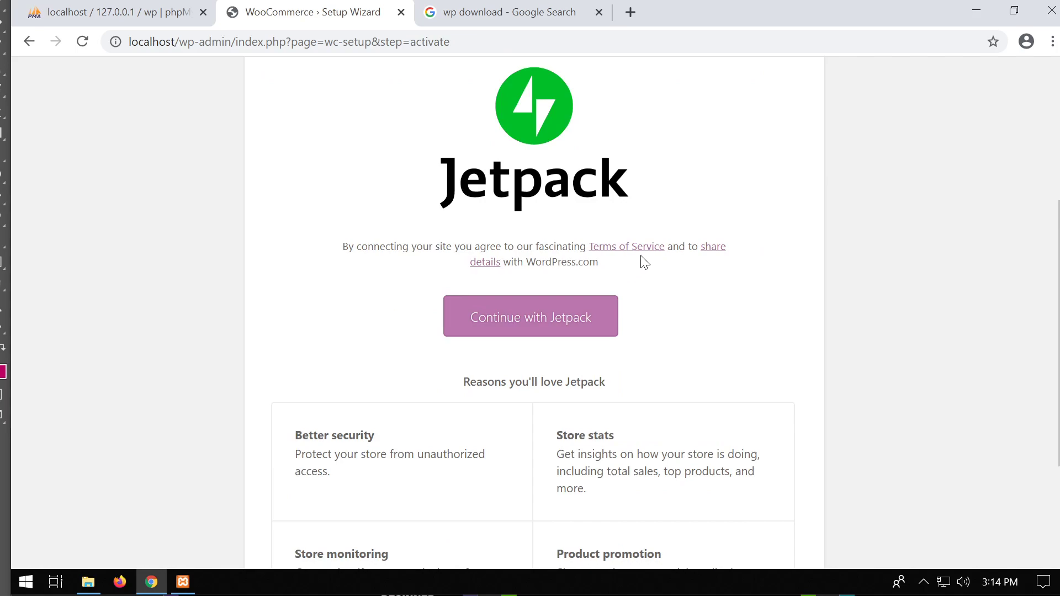
scroll(620, 227, "up", 3)
scroll(633, 259, "down", 6)
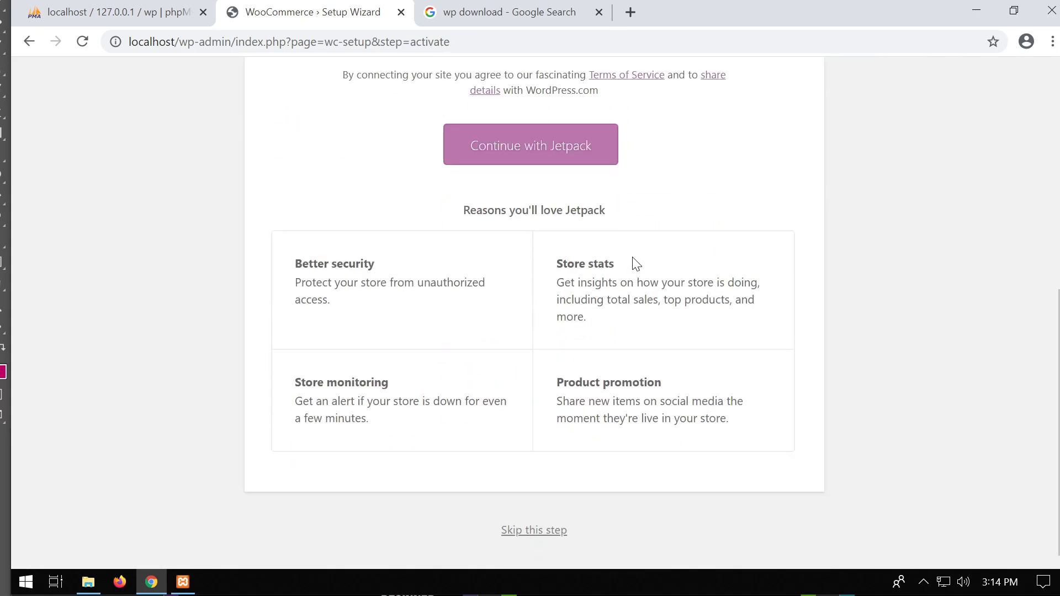
left_click(534, 530)
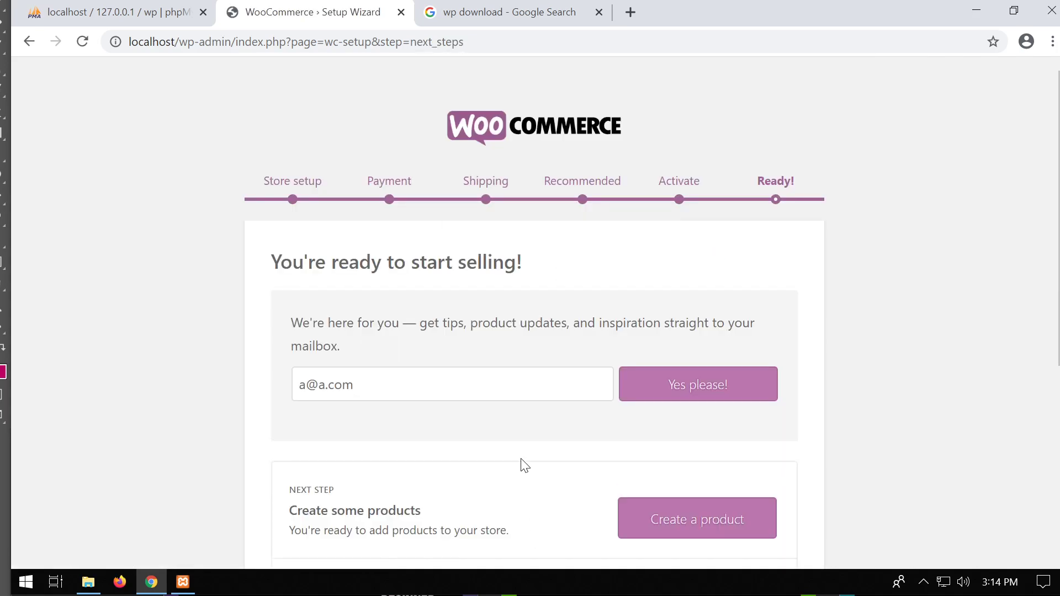
Start creating a product from the wizard's final page, and enter New as both its name and description.
scroll(519, 442, "down", 5)
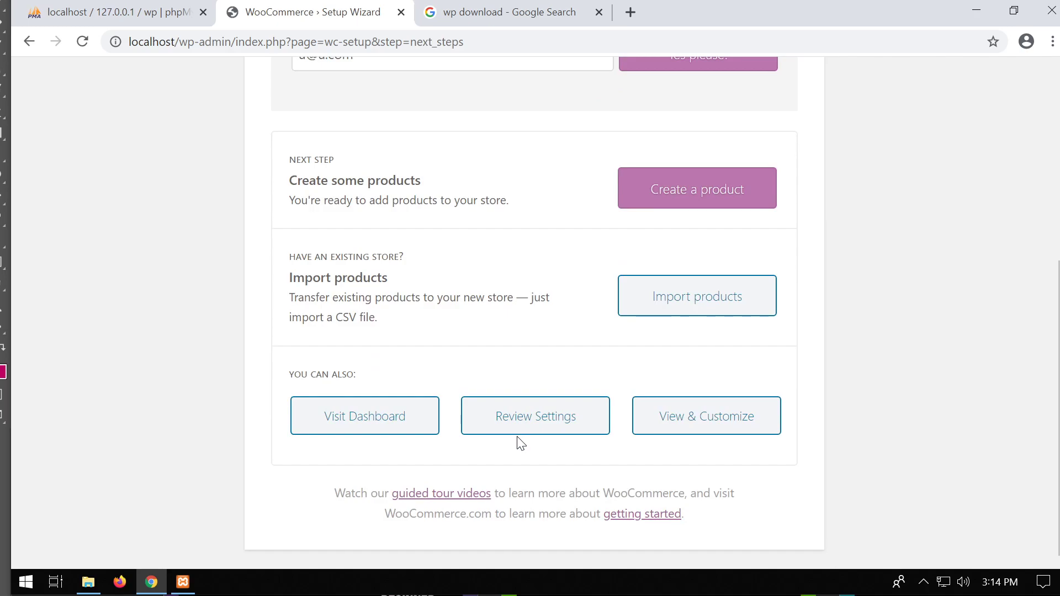
scroll(521, 444, "up", 5)
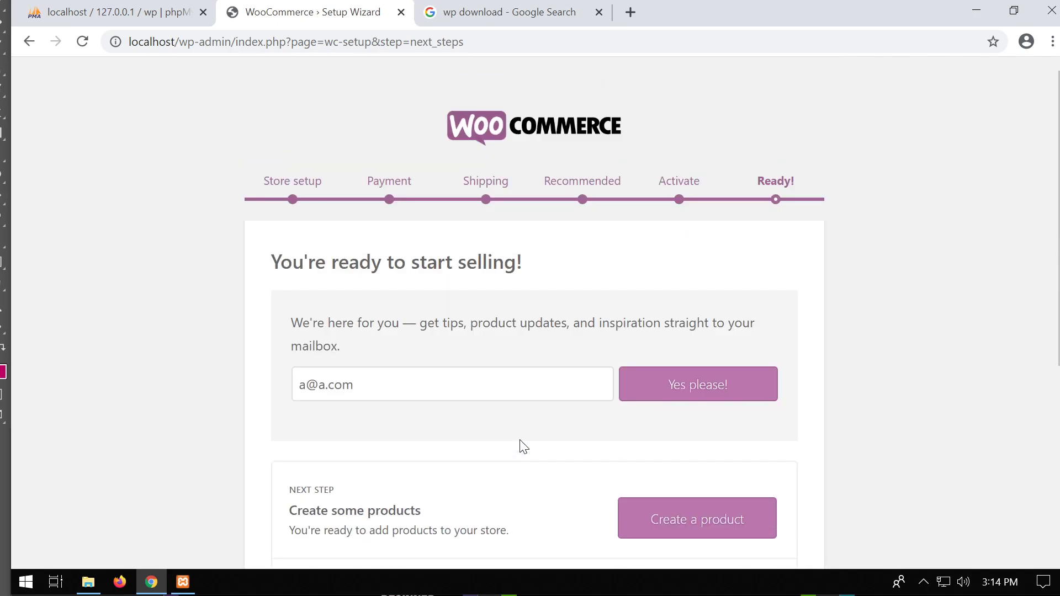
scroll(521, 445, "down", 2)
left_click(691, 448)
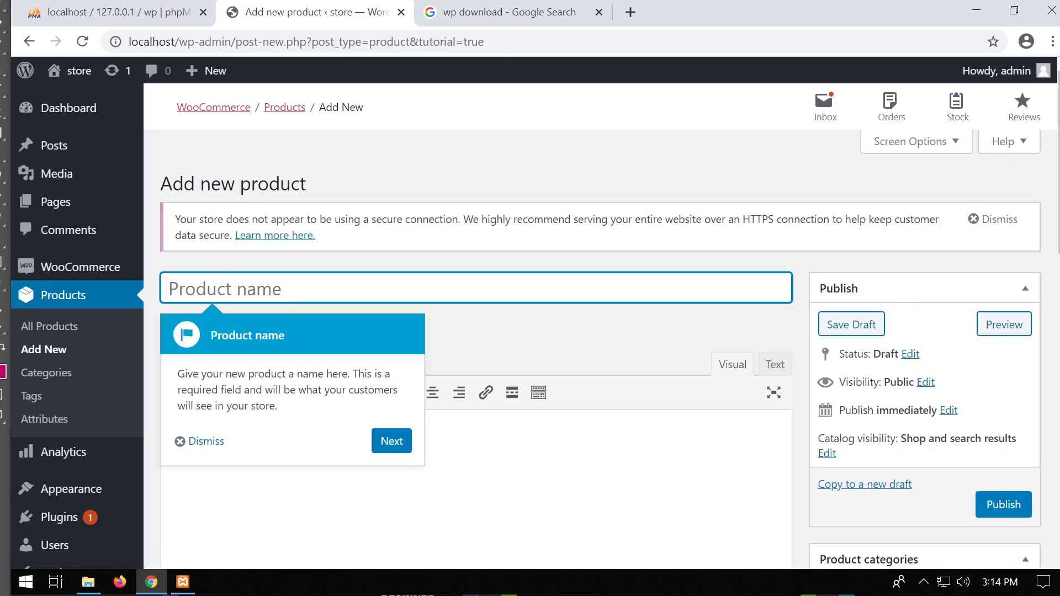
type("New")
left_click(262, 445)
type("New")
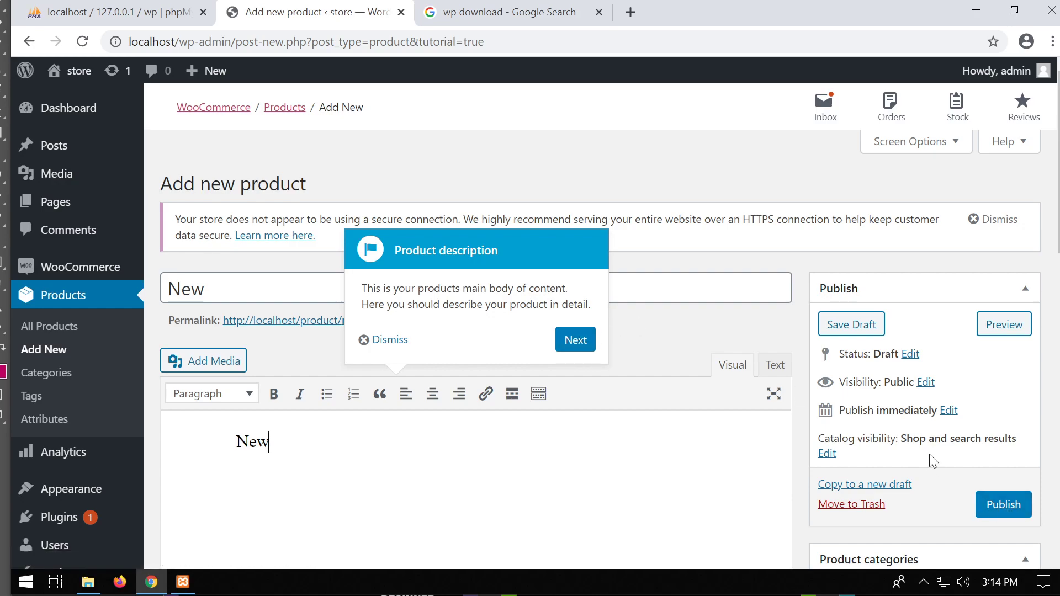
Set the product's regular price to £10 and sale price to £8, and publish it.
scroll(929, 454, "down", 5)
scroll(914, 431, "down", 3)
scroll(917, 437, "down", 1)
left_click(607, 229)
type("10")
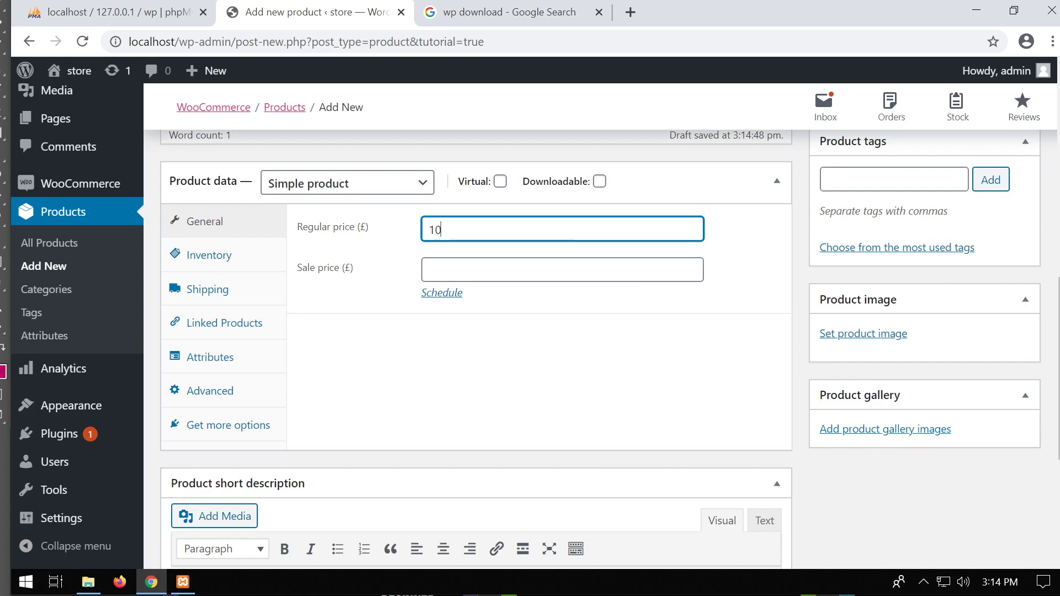
left_click(562, 270)
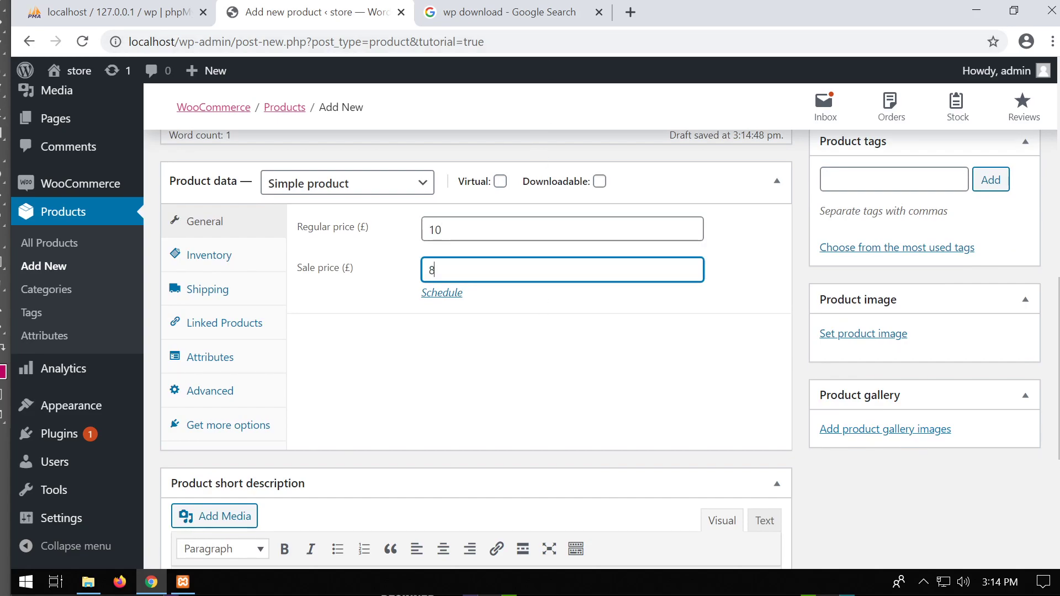
type("8")
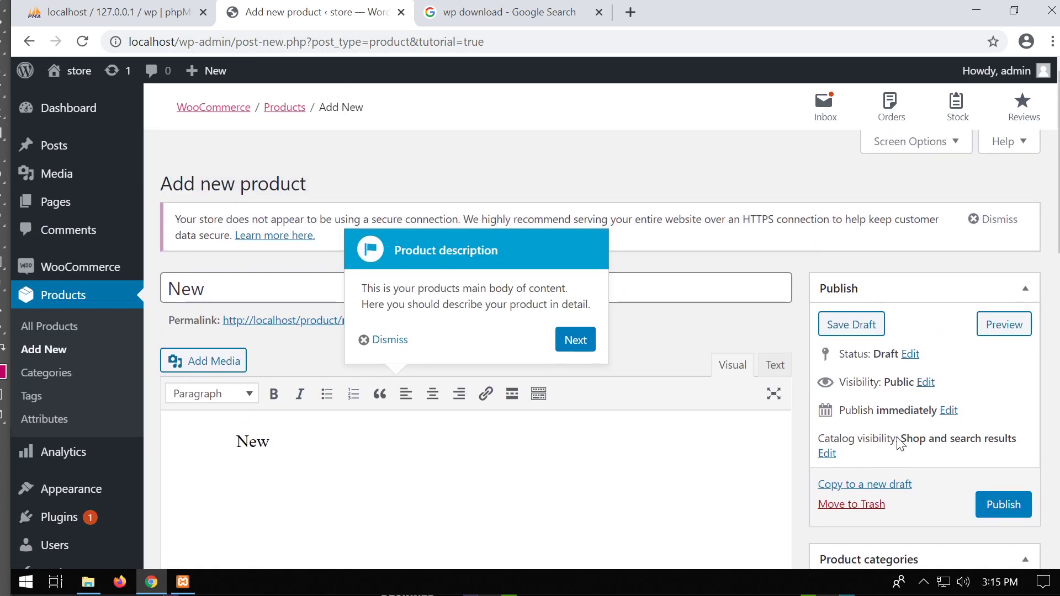
left_click(998, 503)
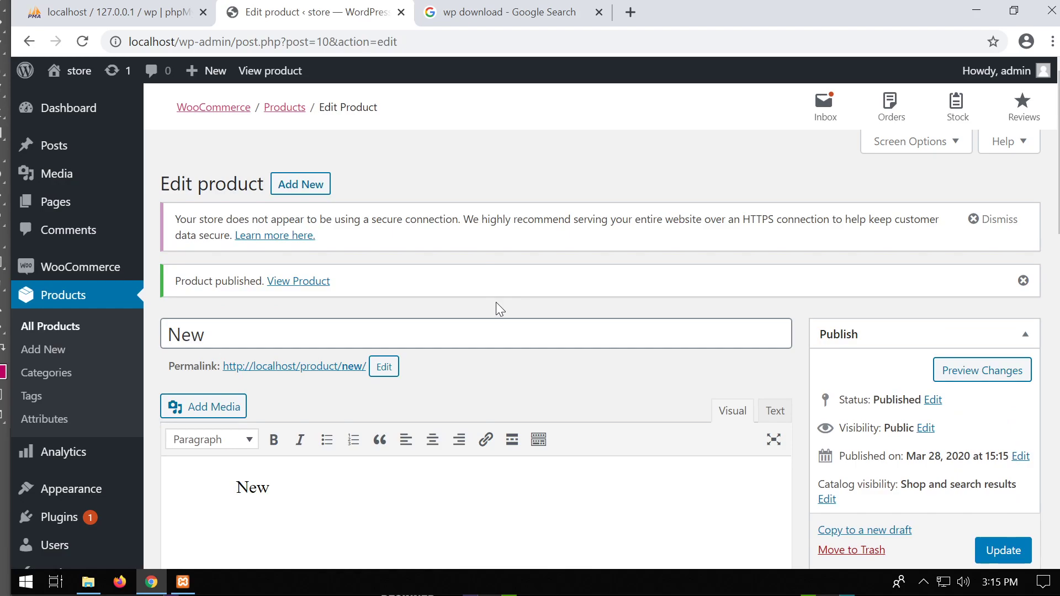
Load localhost in the browser tab holding the Google search and look through the store's front page.
mouse_move(72, 163)
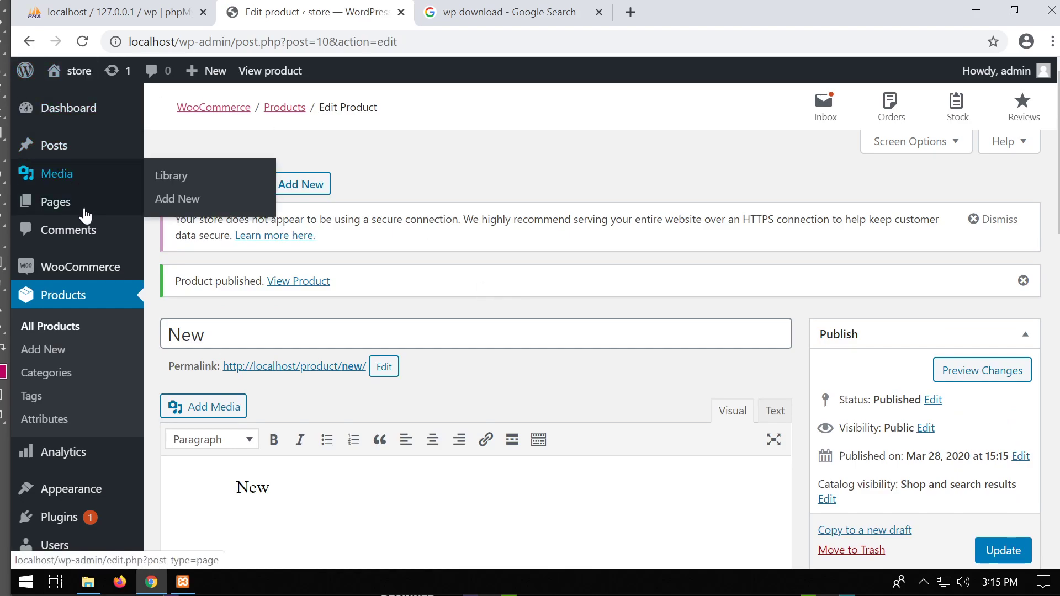
left_click(491, 12)
left_click(409, 41)
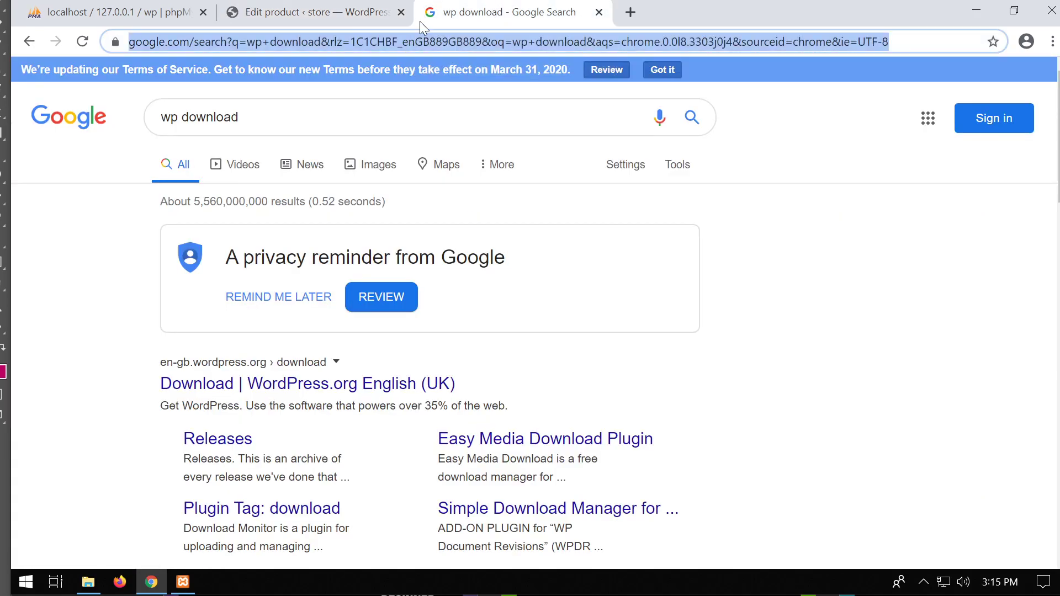
type("localhos")
key("Return")
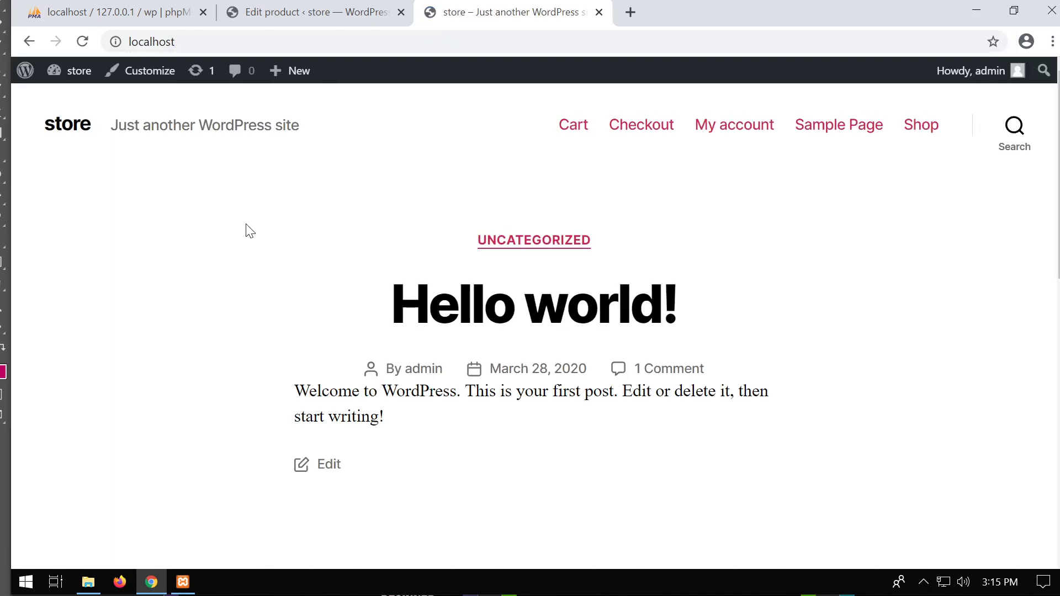
scroll(276, 237, "down", 12)
scroll(298, 260, "up", 12)
scroll(301, 264, "down", 5)
scroll(326, 262, "up", 5)
Examine the New product's page by way of the Shop page, and return to the product's edit page.
left_click(930, 138)
scroll(683, 255, "down", 4)
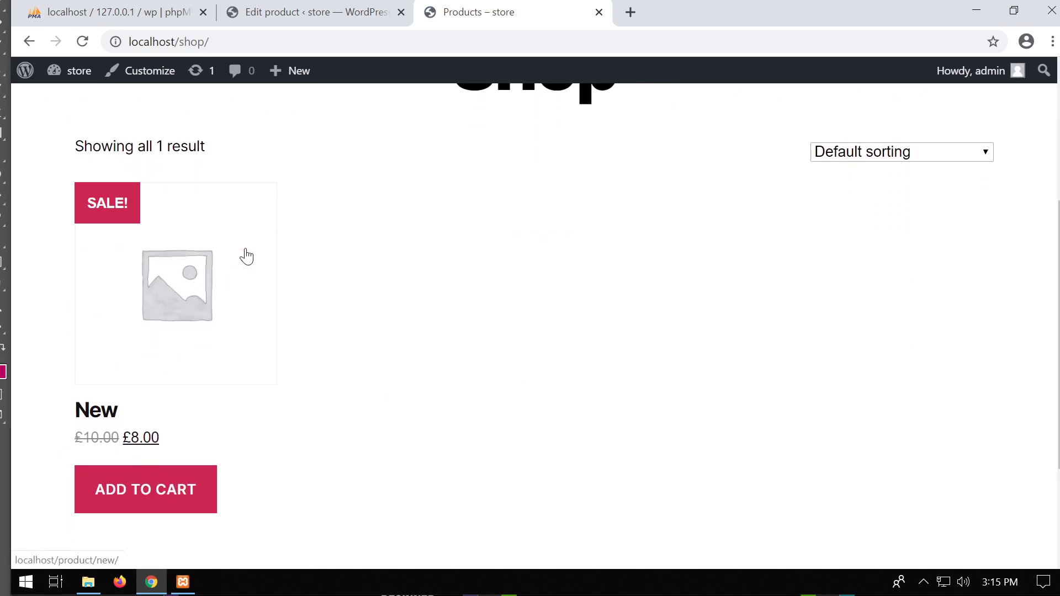
left_click(202, 306)
scroll(409, 272, "down", 5)
scroll(409, 272, "down", 4)
scroll(188, 390, "up", 9)
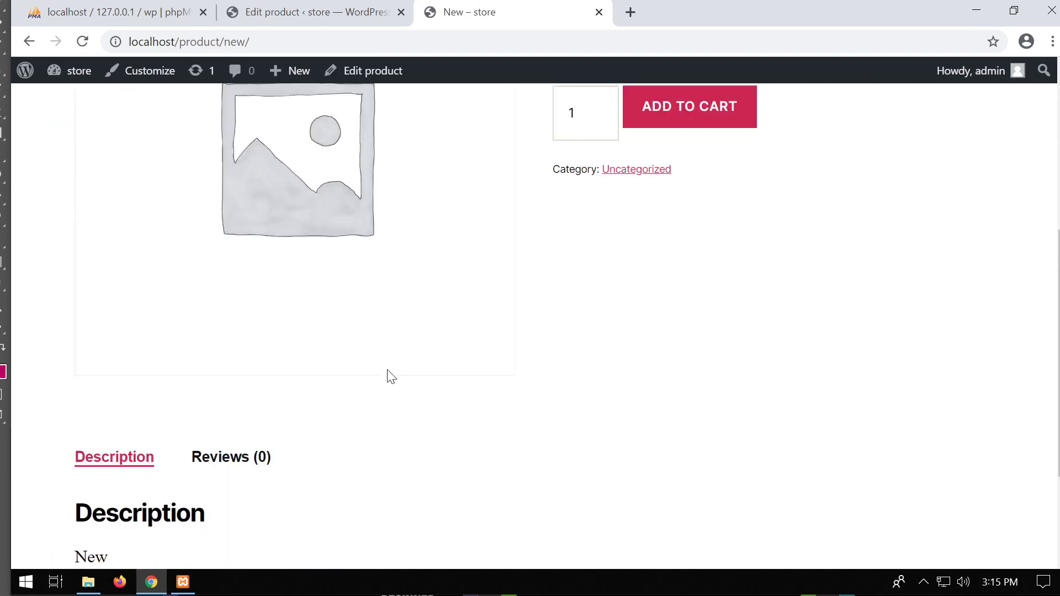
scroll(492, 390, "down", 6)
scroll(491, 390, "up", 6)
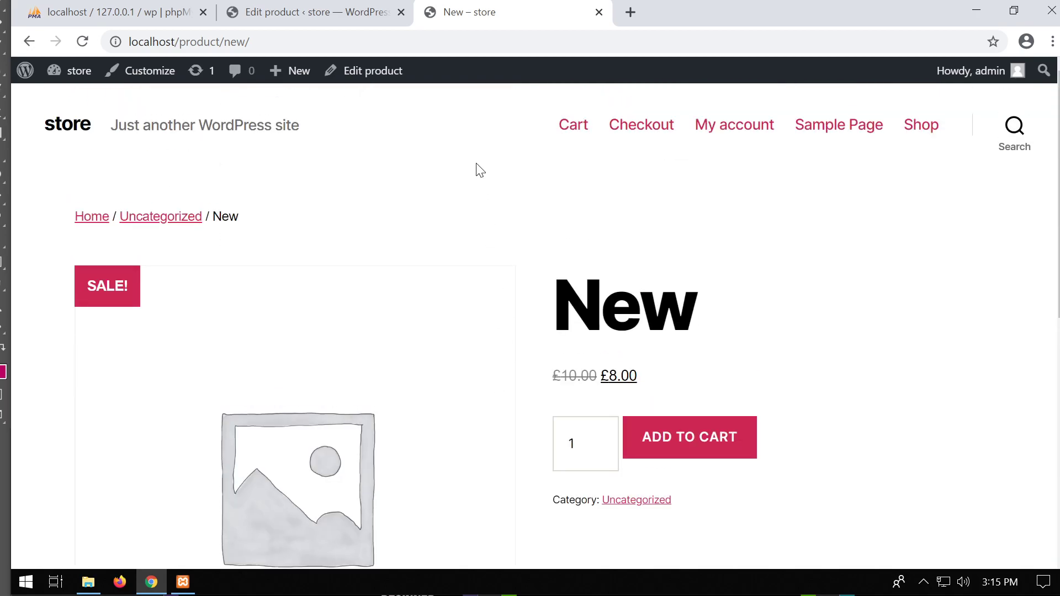
left_click(282, 23)
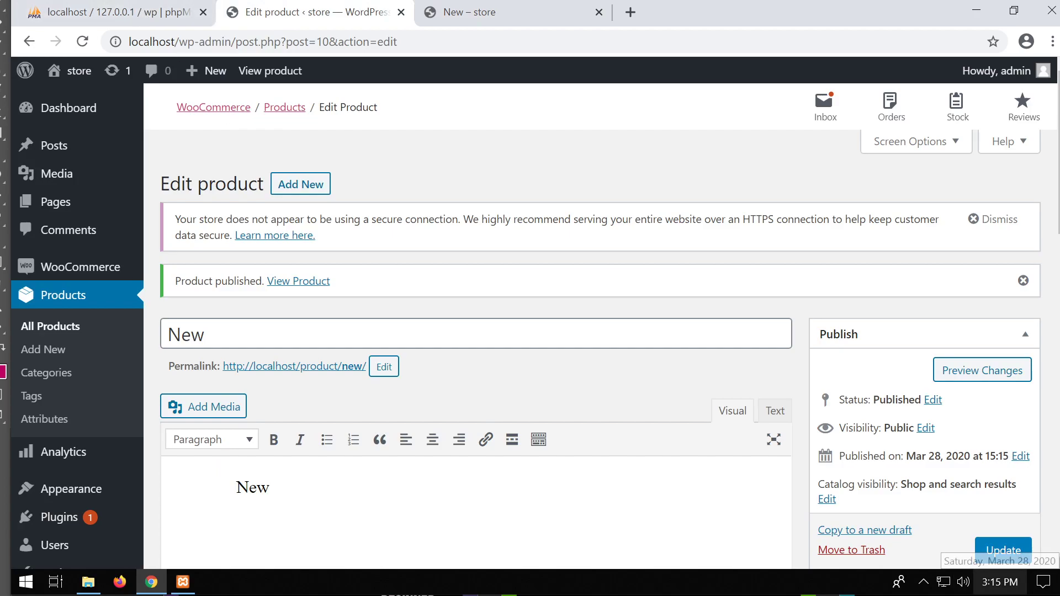